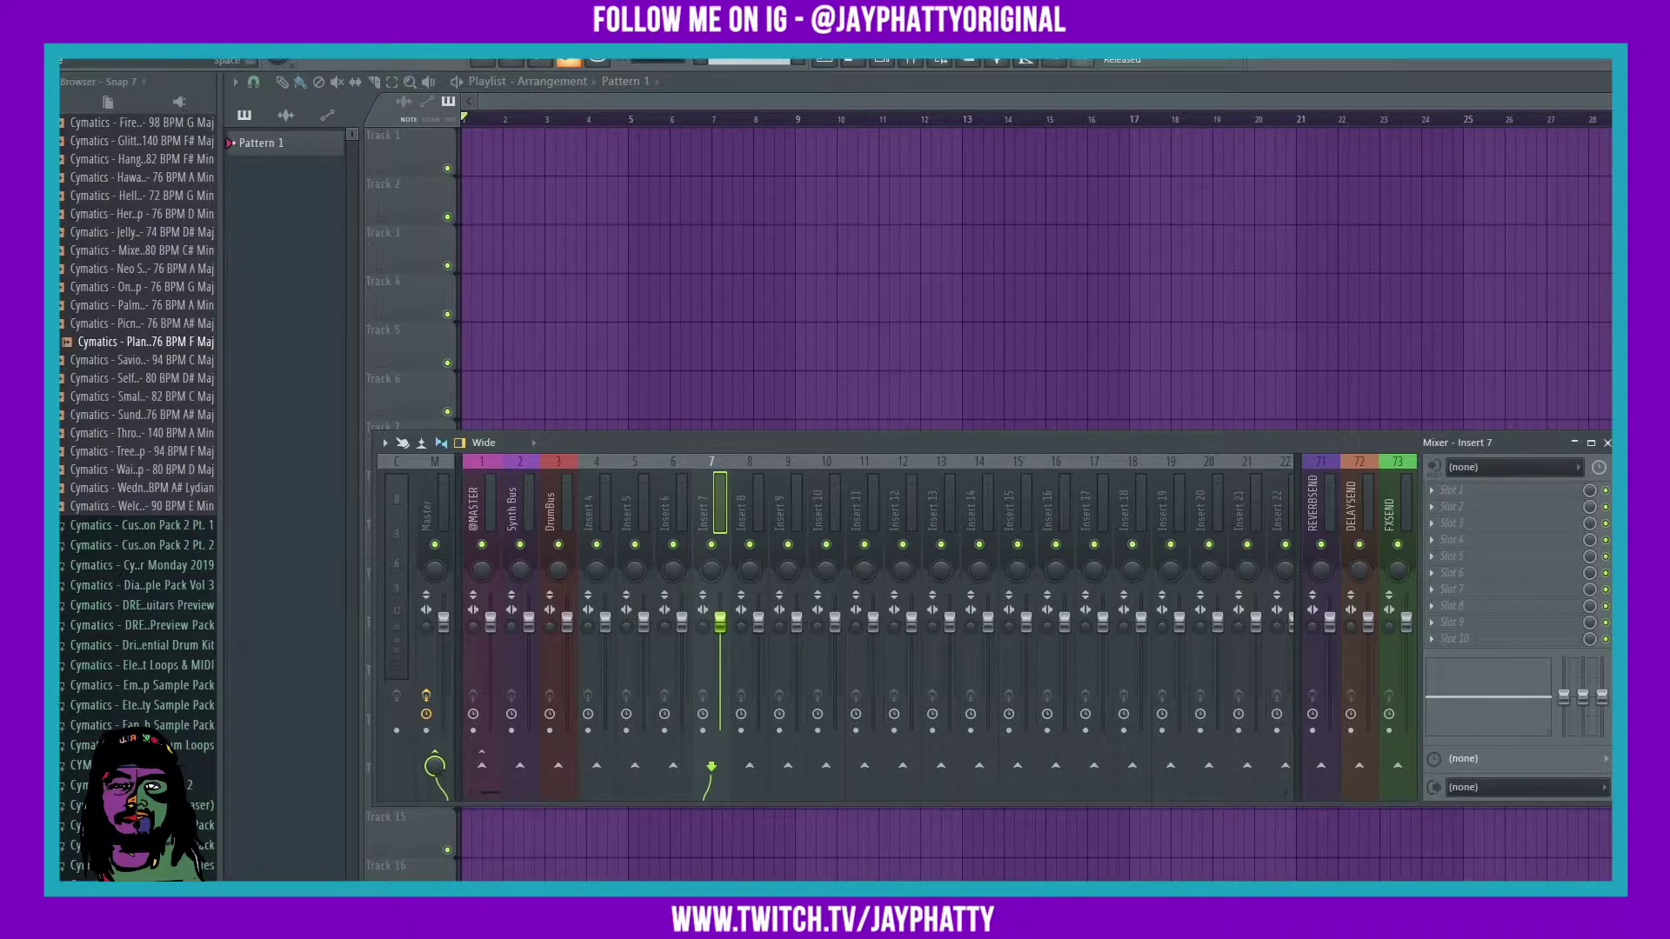
- Open FL Studio's Audio settings showing UMC ASIO Driver, move the dialog aside, then switch to OBS
{"action": "left_click", "coordinate": [219, 52]}
{"action": "mouse_move", "coordinate": [179, 52]}
{"action": "left_click", "coordinate": [217, 80]}
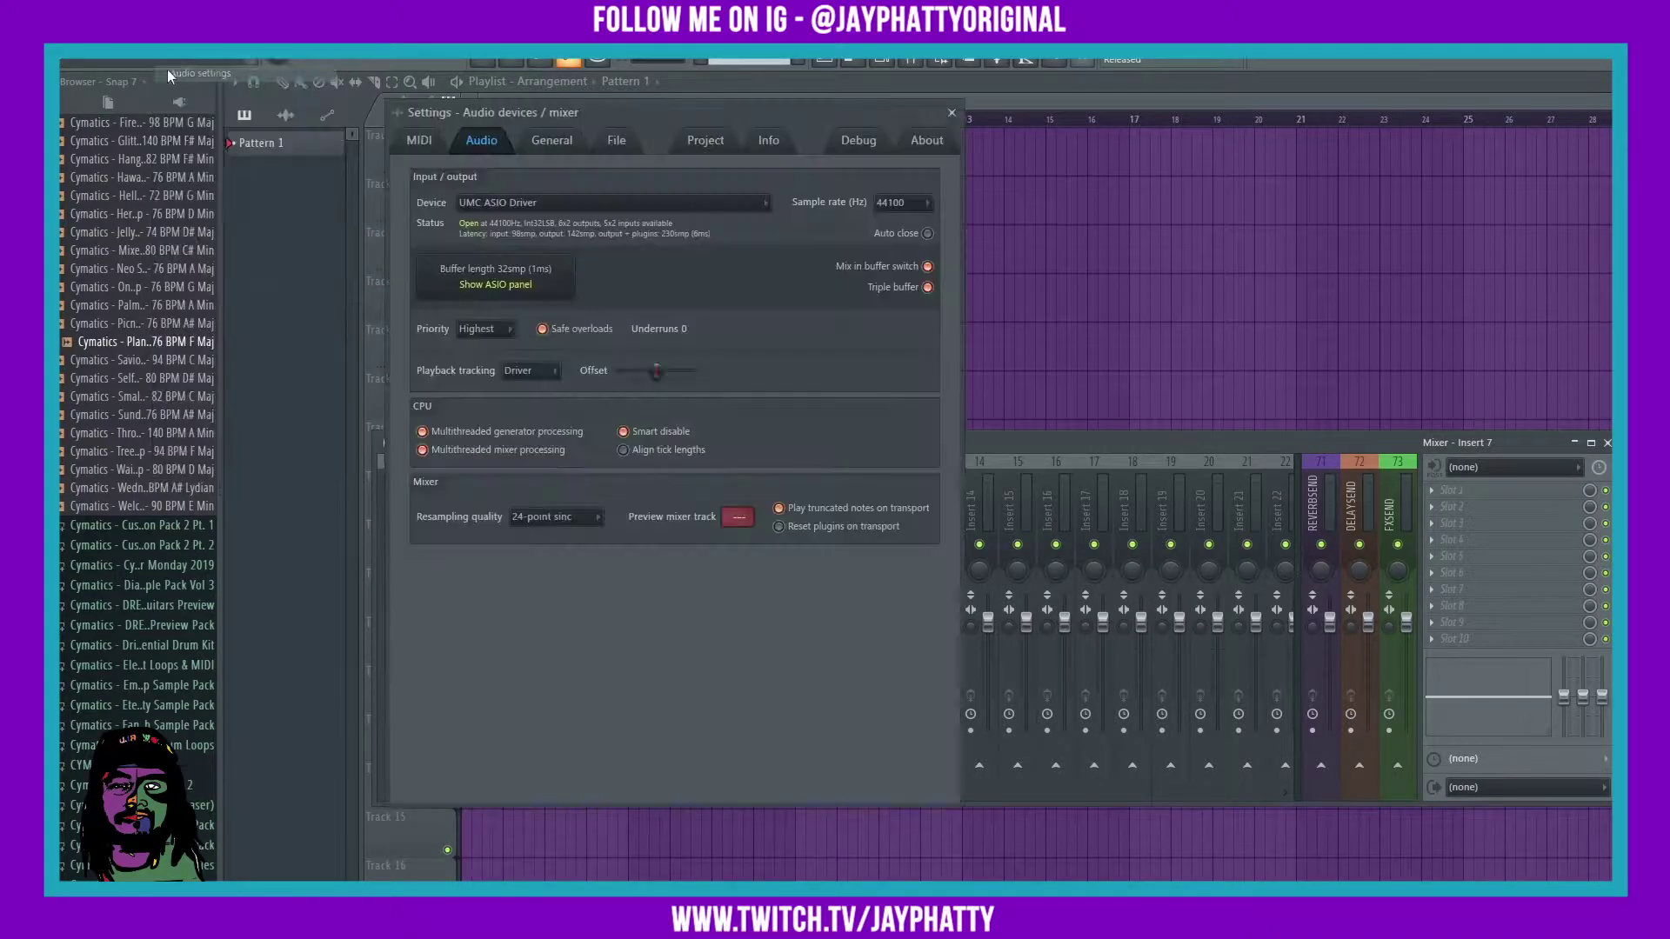
{"action": "left_click_drag", "start_coordinate": [652, 116], "coordinate": [937, 179]}
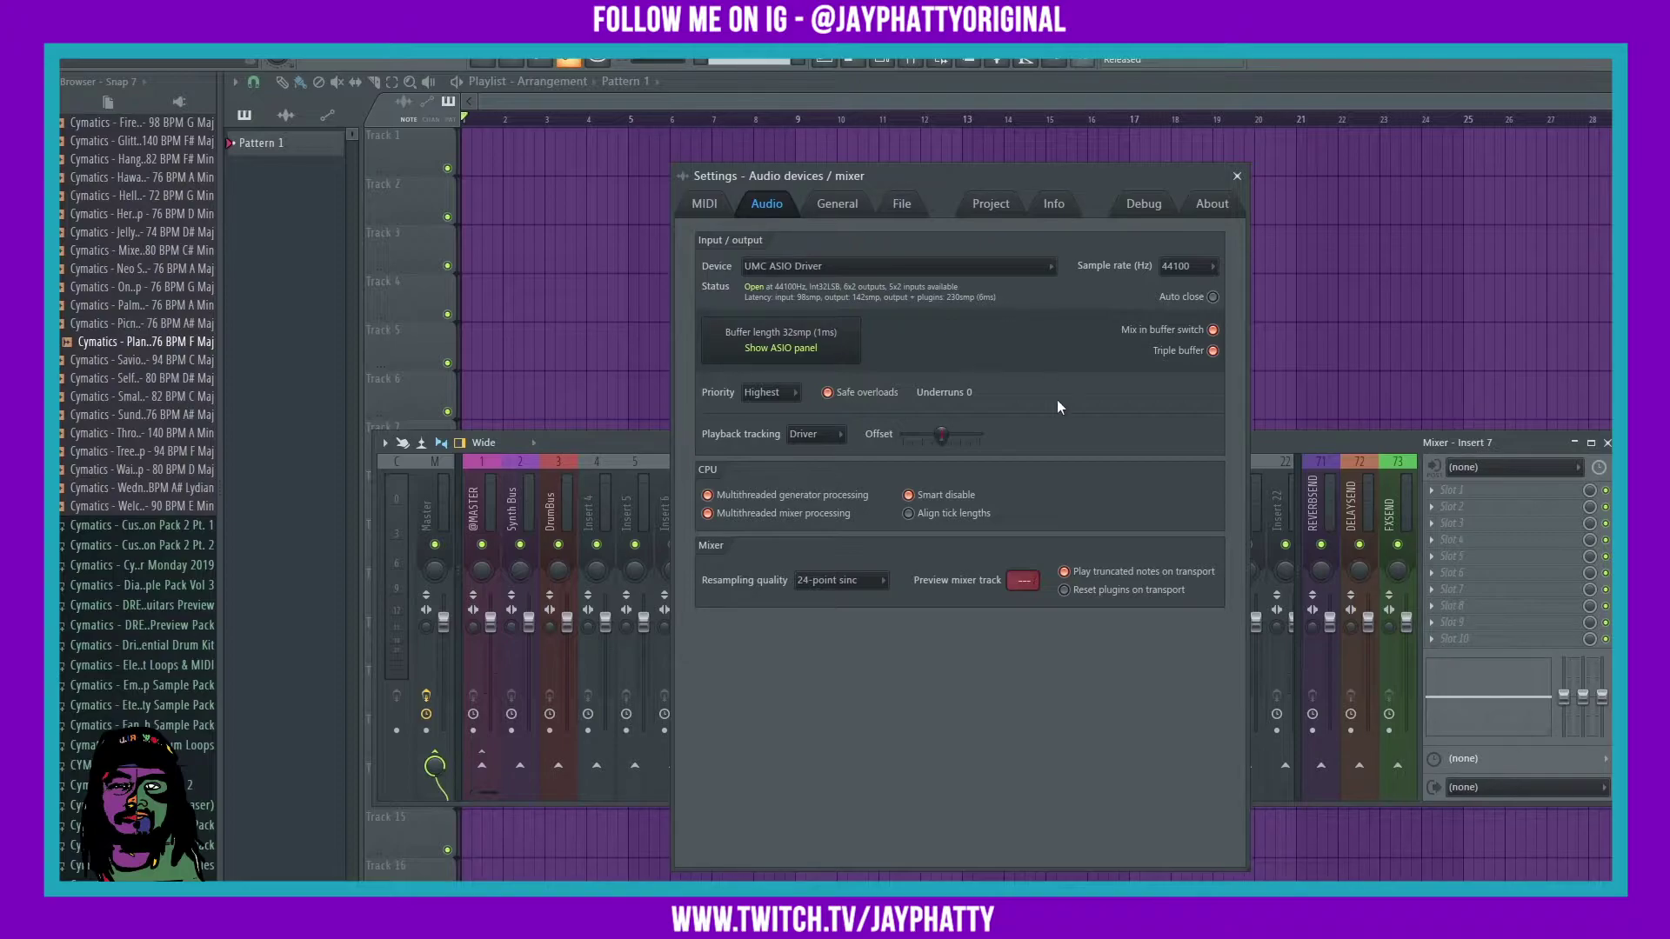
{"action": "key", "text": "alt+Tab"}
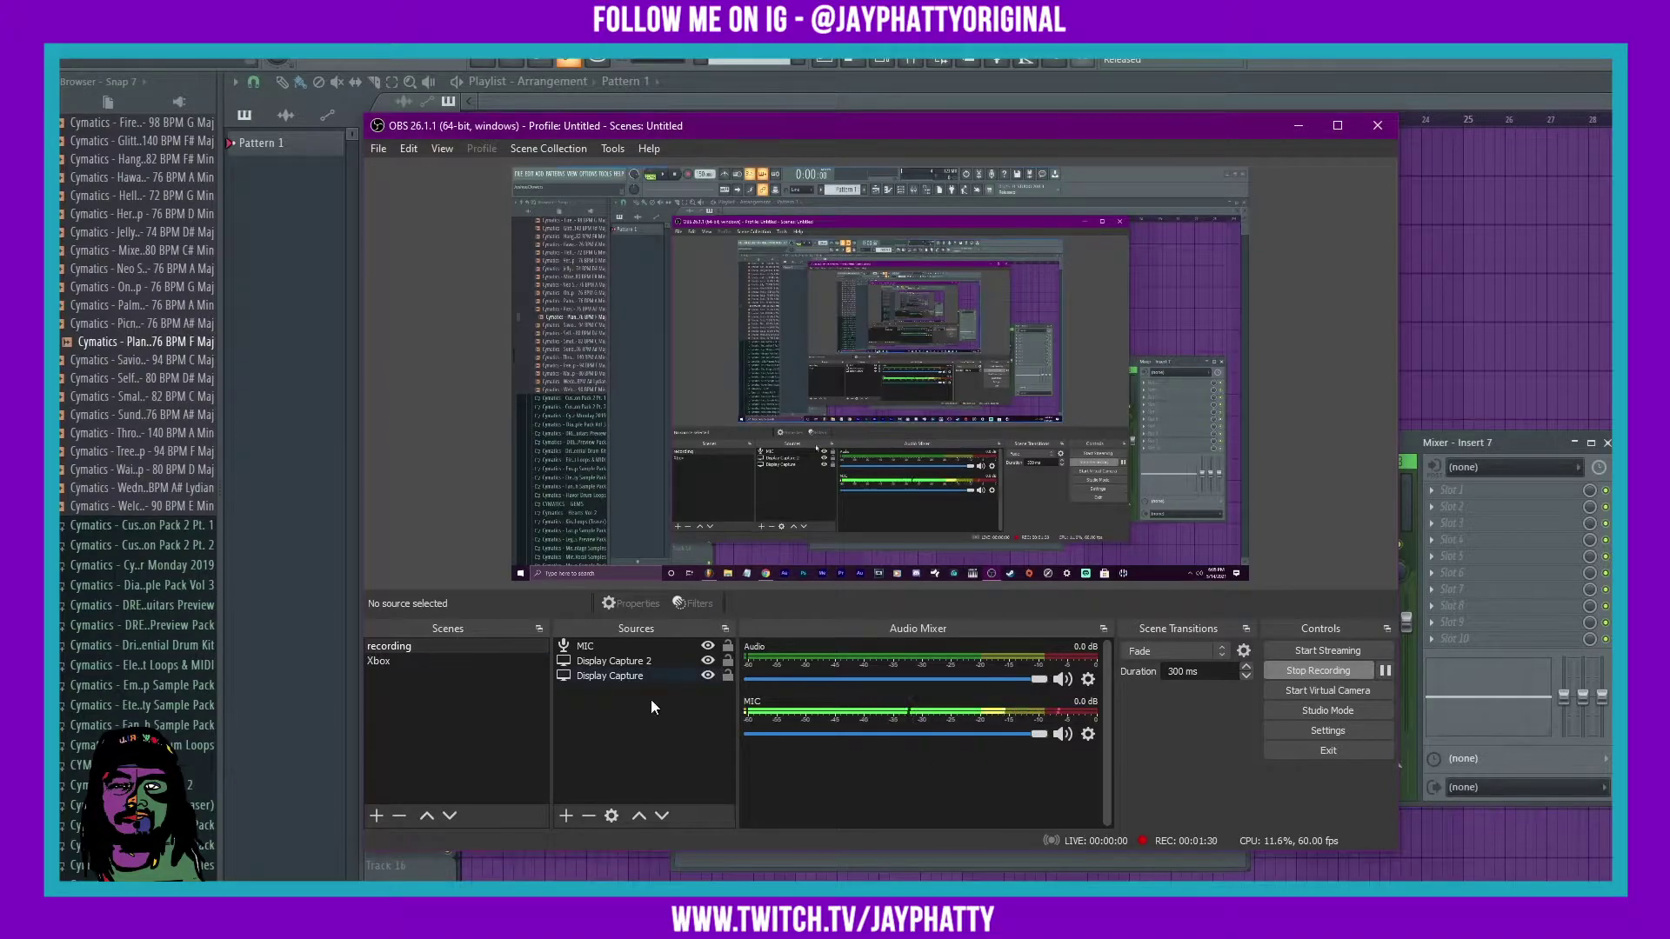
- Bring FL Studio back in front of OBS and close its Audio settings
{"action": "left_click_drag", "start_coordinate": [621, 131], "coordinate": [682, 98]}
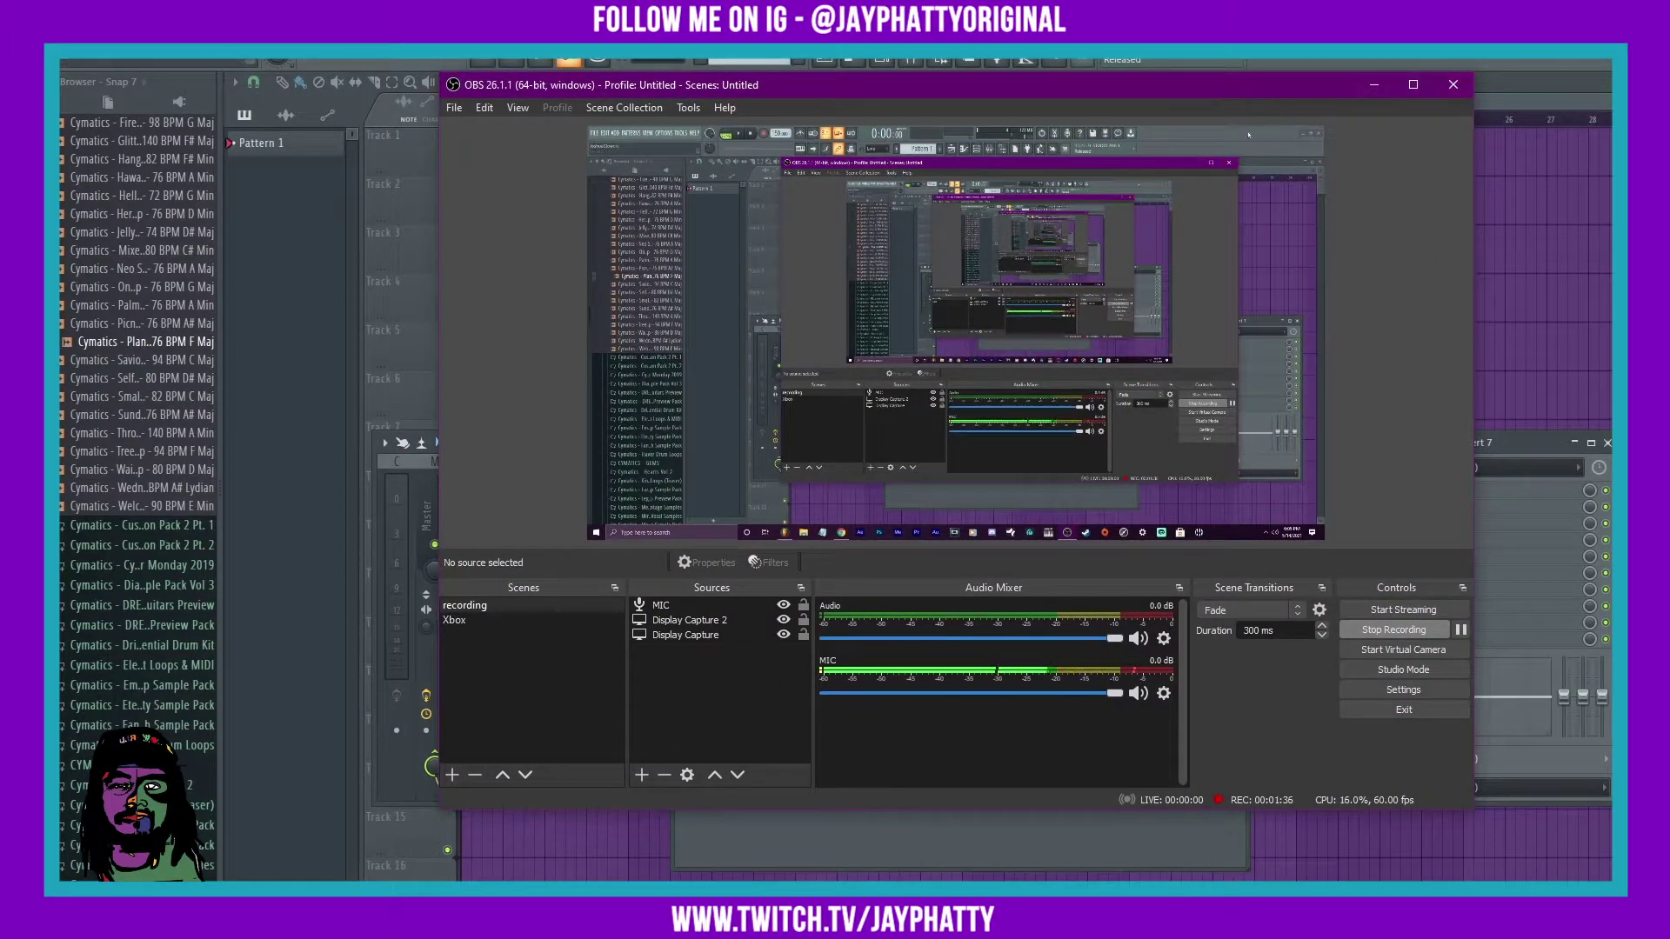
{"action": "left_click", "coordinate": [661, 62]}
{"action": "left_click_drag", "start_coordinate": [661, 63], "coordinate": [399, 241]}
{"action": "left_click", "coordinate": [1237, 175]}
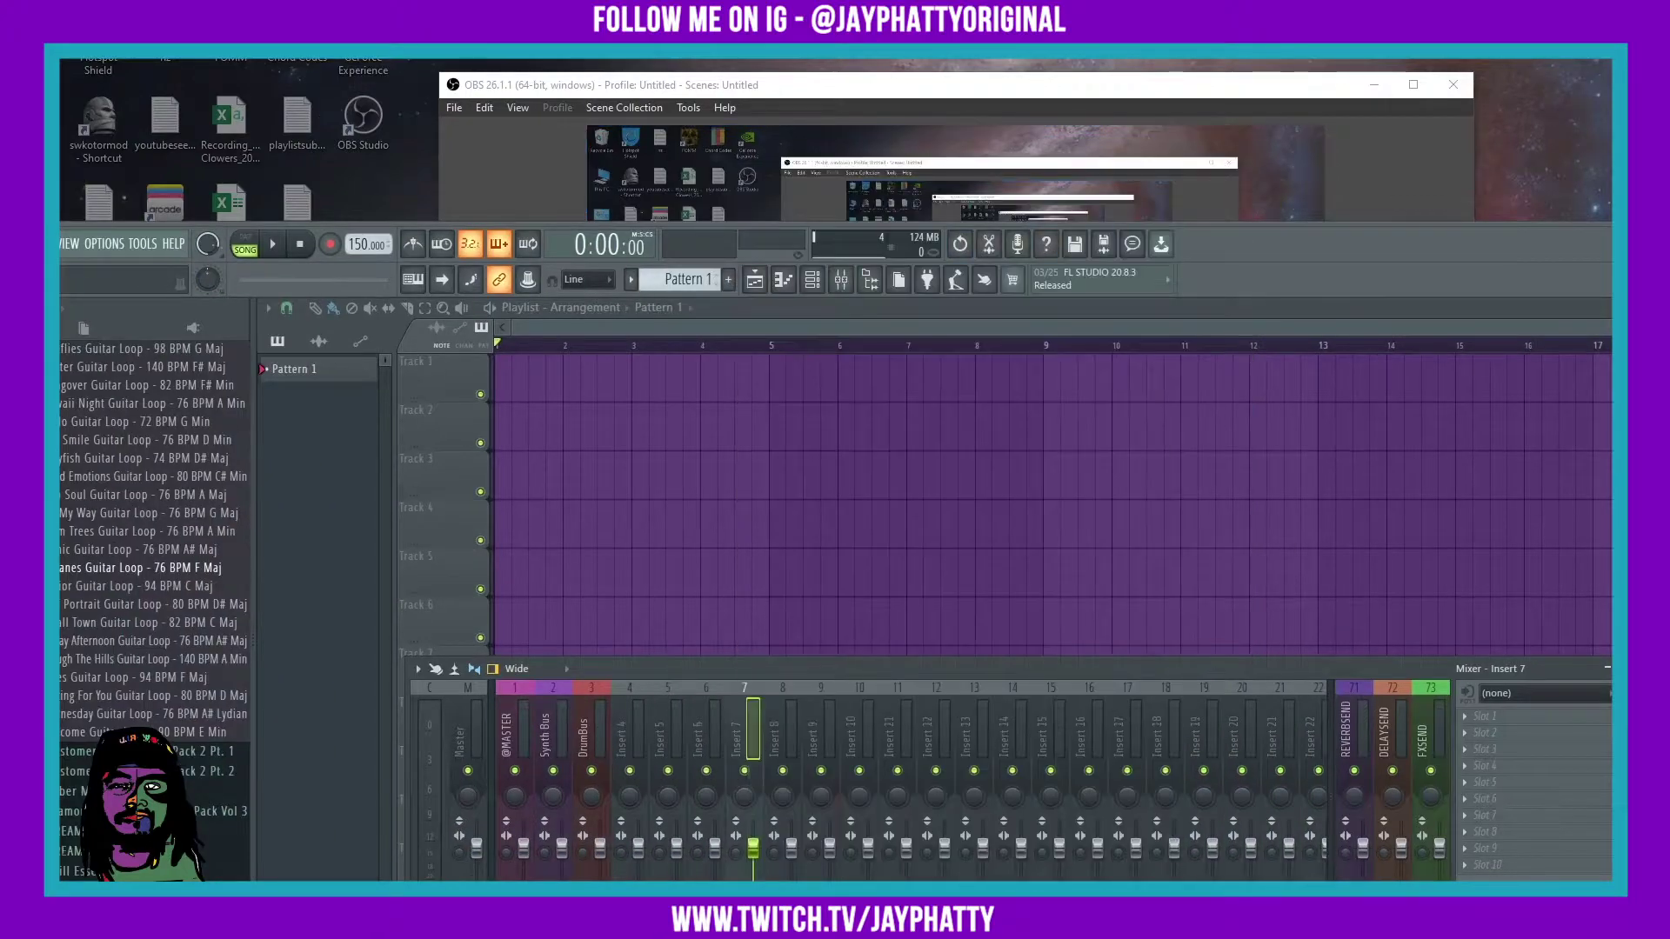
- Rearrange the windows, with OBS on the left and FL Studio back over it
{"action": "left_click_drag", "start_coordinate": [165, 231], "coordinate": [1468, 65]}
{"action": "left_click_drag", "start_coordinate": [793, 91], "coordinate": [429, 77]}
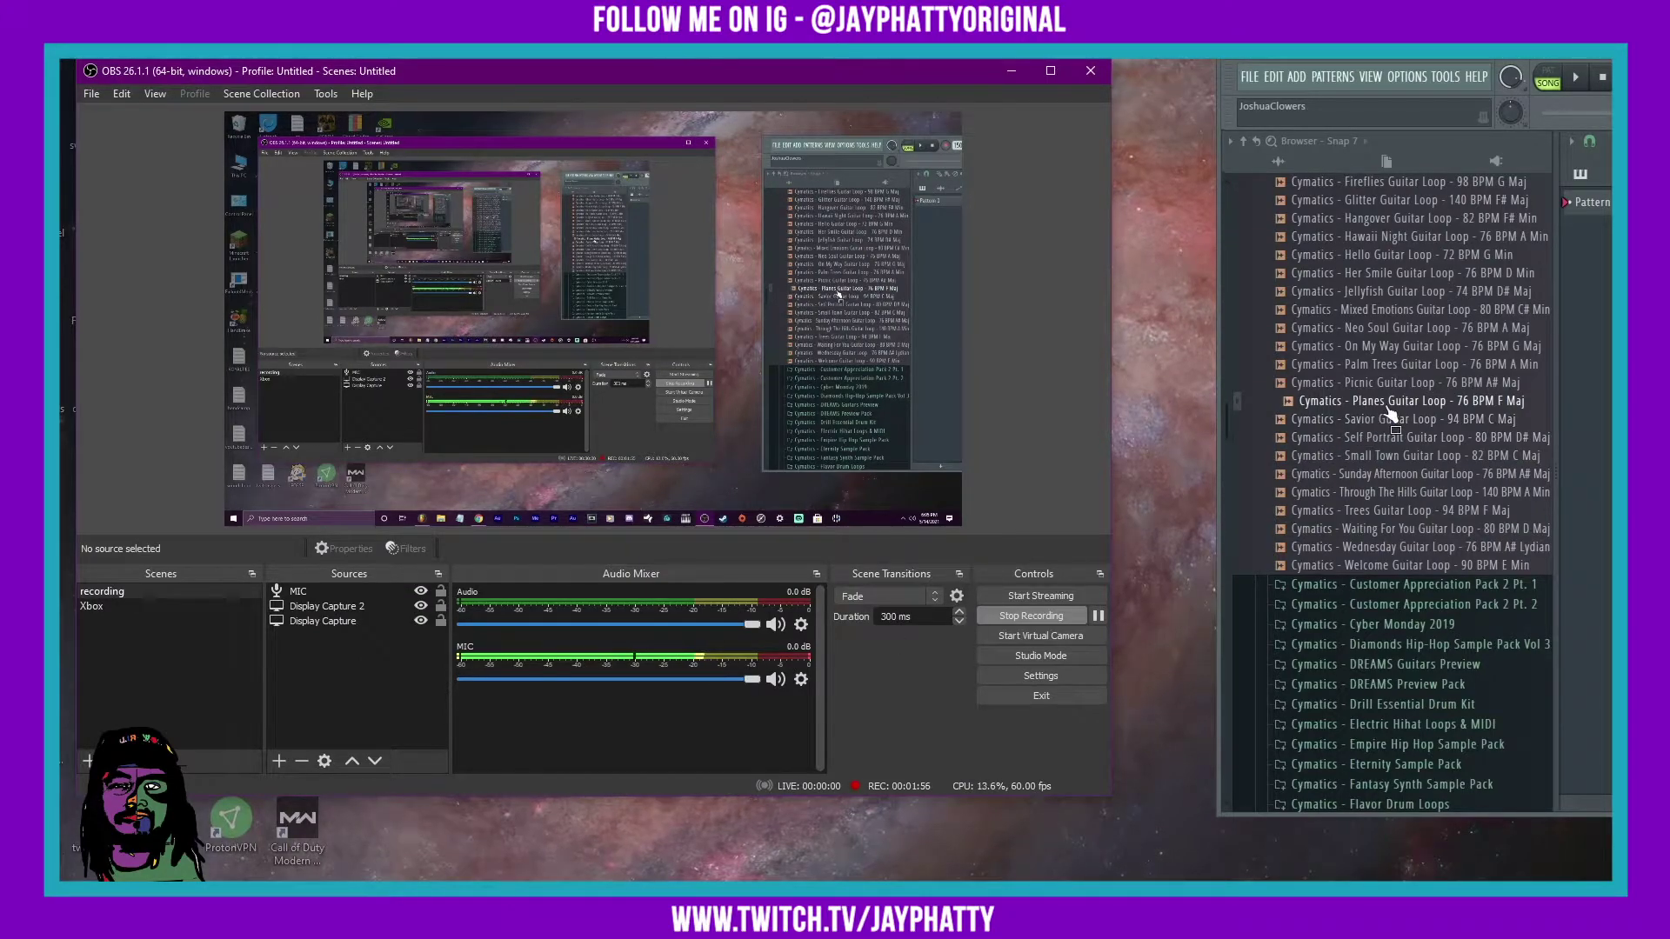
{"action": "left_click_drag", "start_coordinate": [1371, 409], "coordinate": [957, 609]}
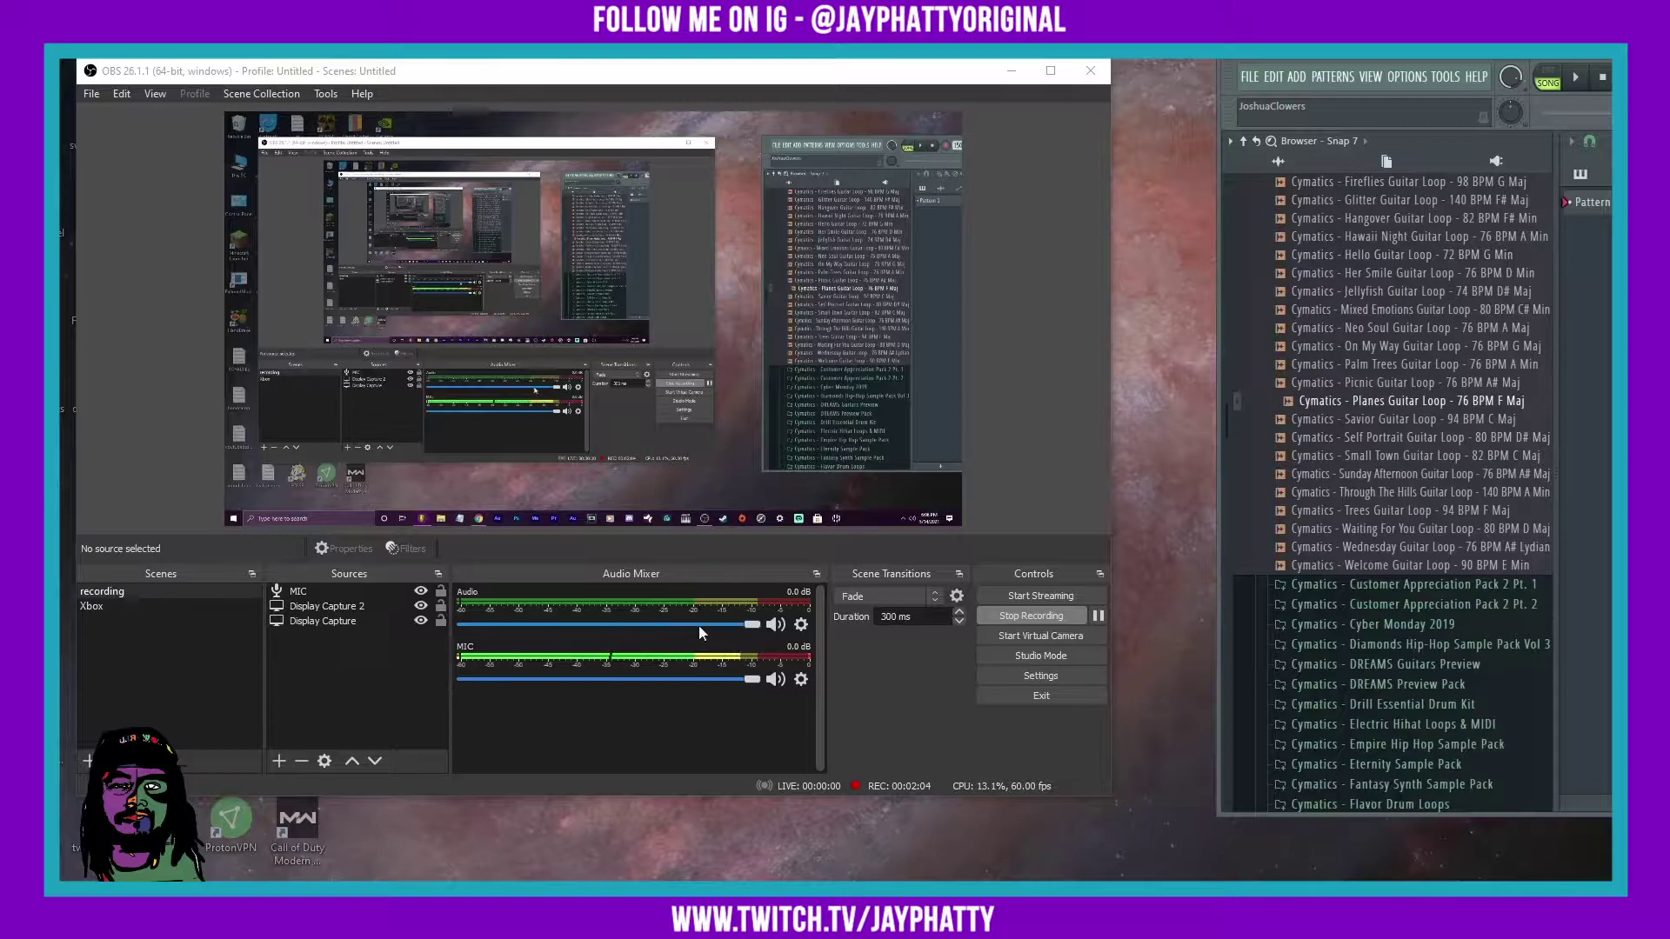
{"action": "left_click_drag", "start_coordinate": [1360, 103], "coordinate": [1022, 194]}
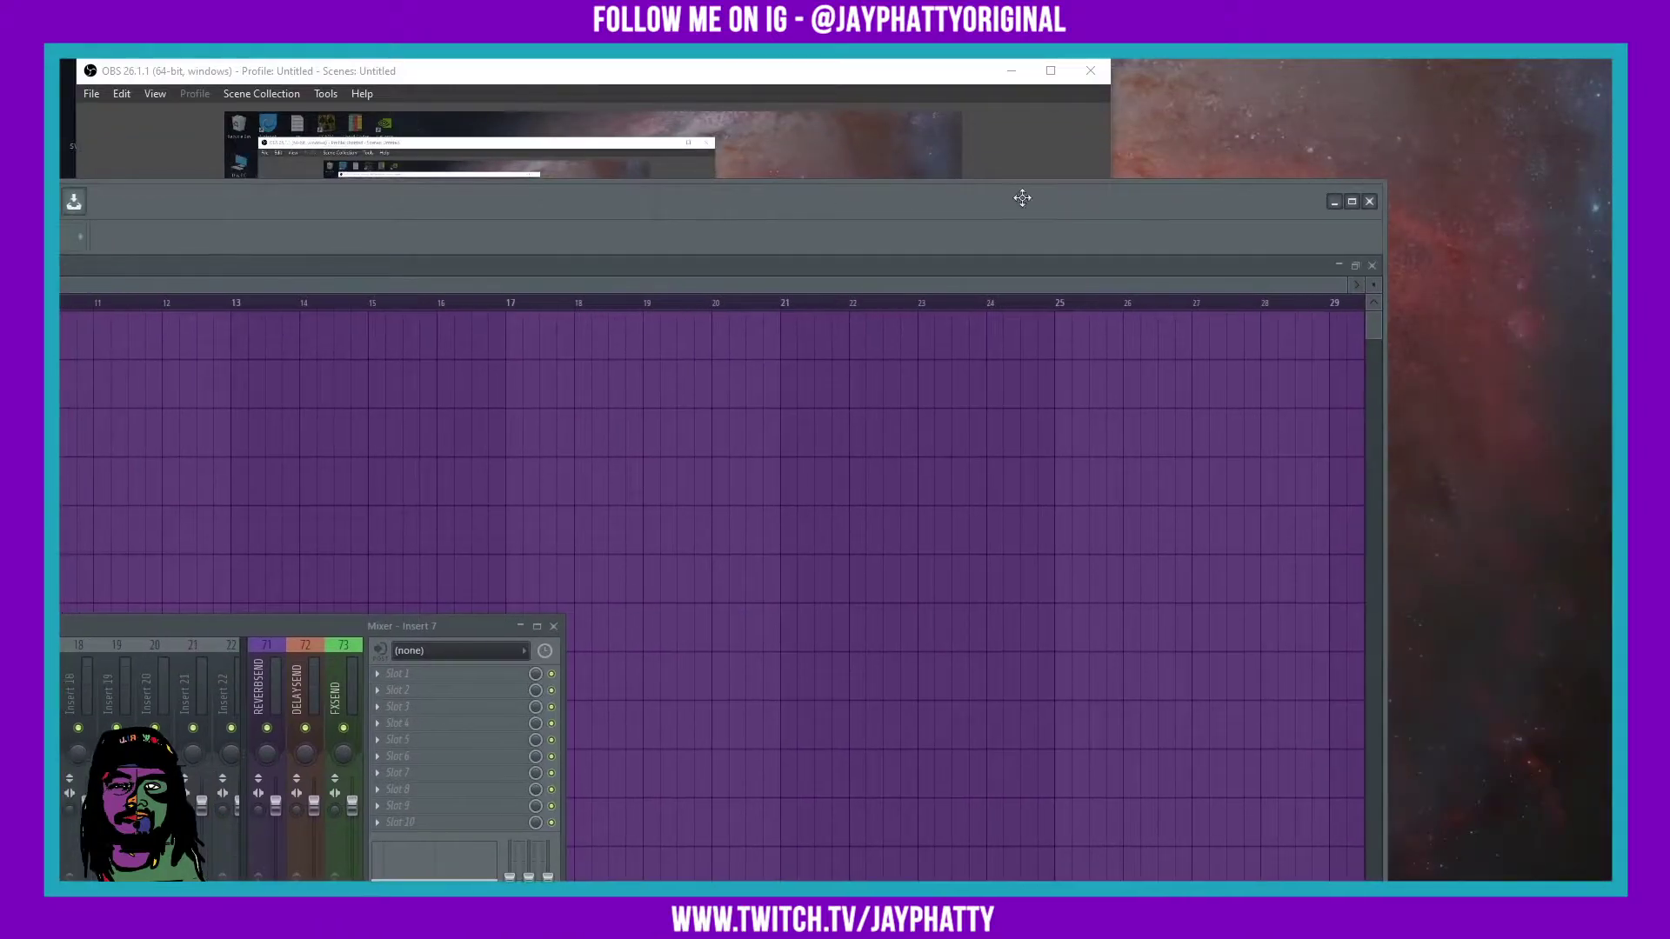
- Maximize FL Studio so the browser, playlist and mixer fill the screen
{"action": "left_click", "coordinate": [1353, 197]}
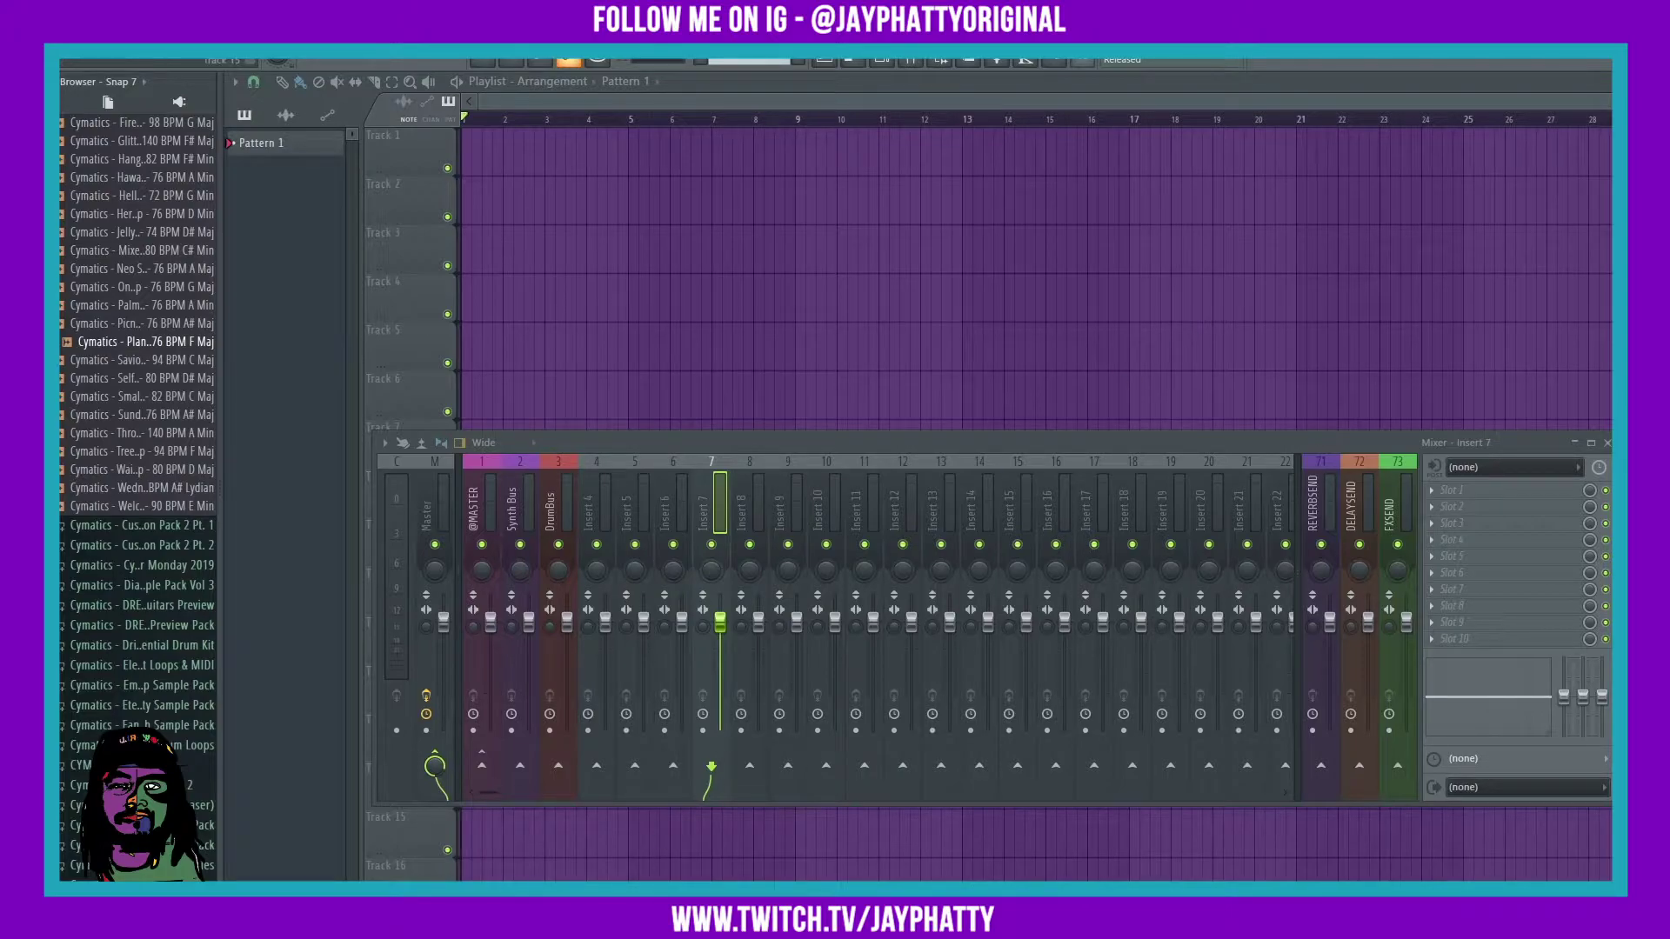
- On the ODeus ASIO Link Pro Patcher page, download the Asio Link Pro Tool 2.4.4.2 GUI patcher
{"action": "left_click", "coordinate": [574, 827]}
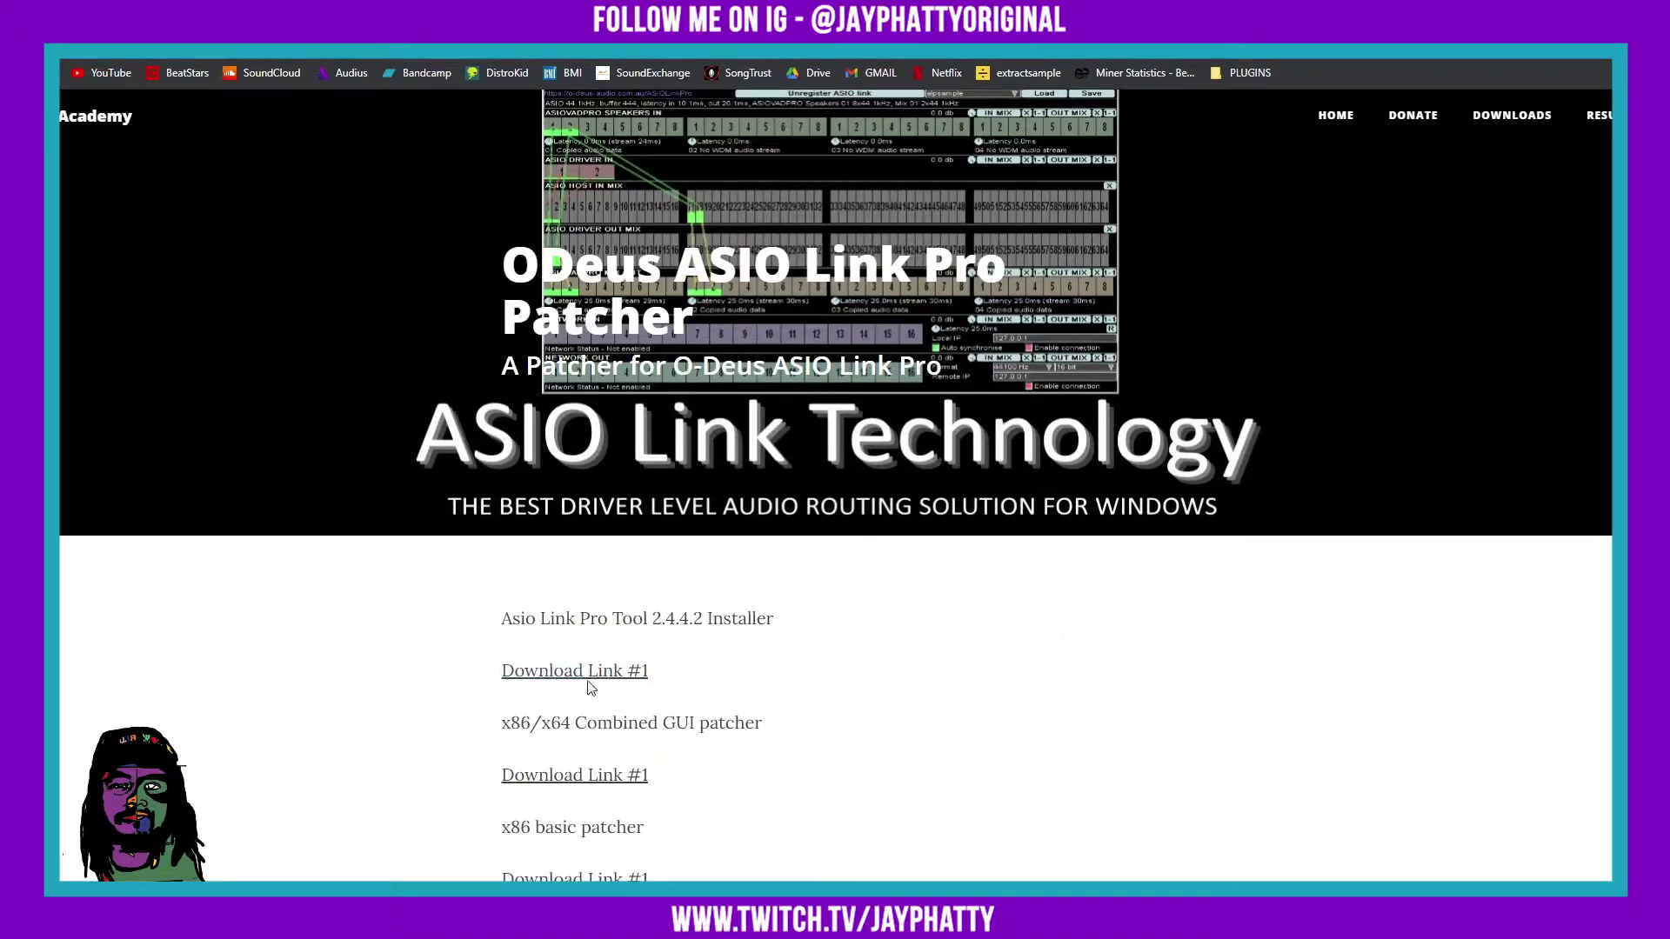
{"action": "scroll", "coordinate": [429, 708], "scroll_direction": "down", "scroll_amount": 1}
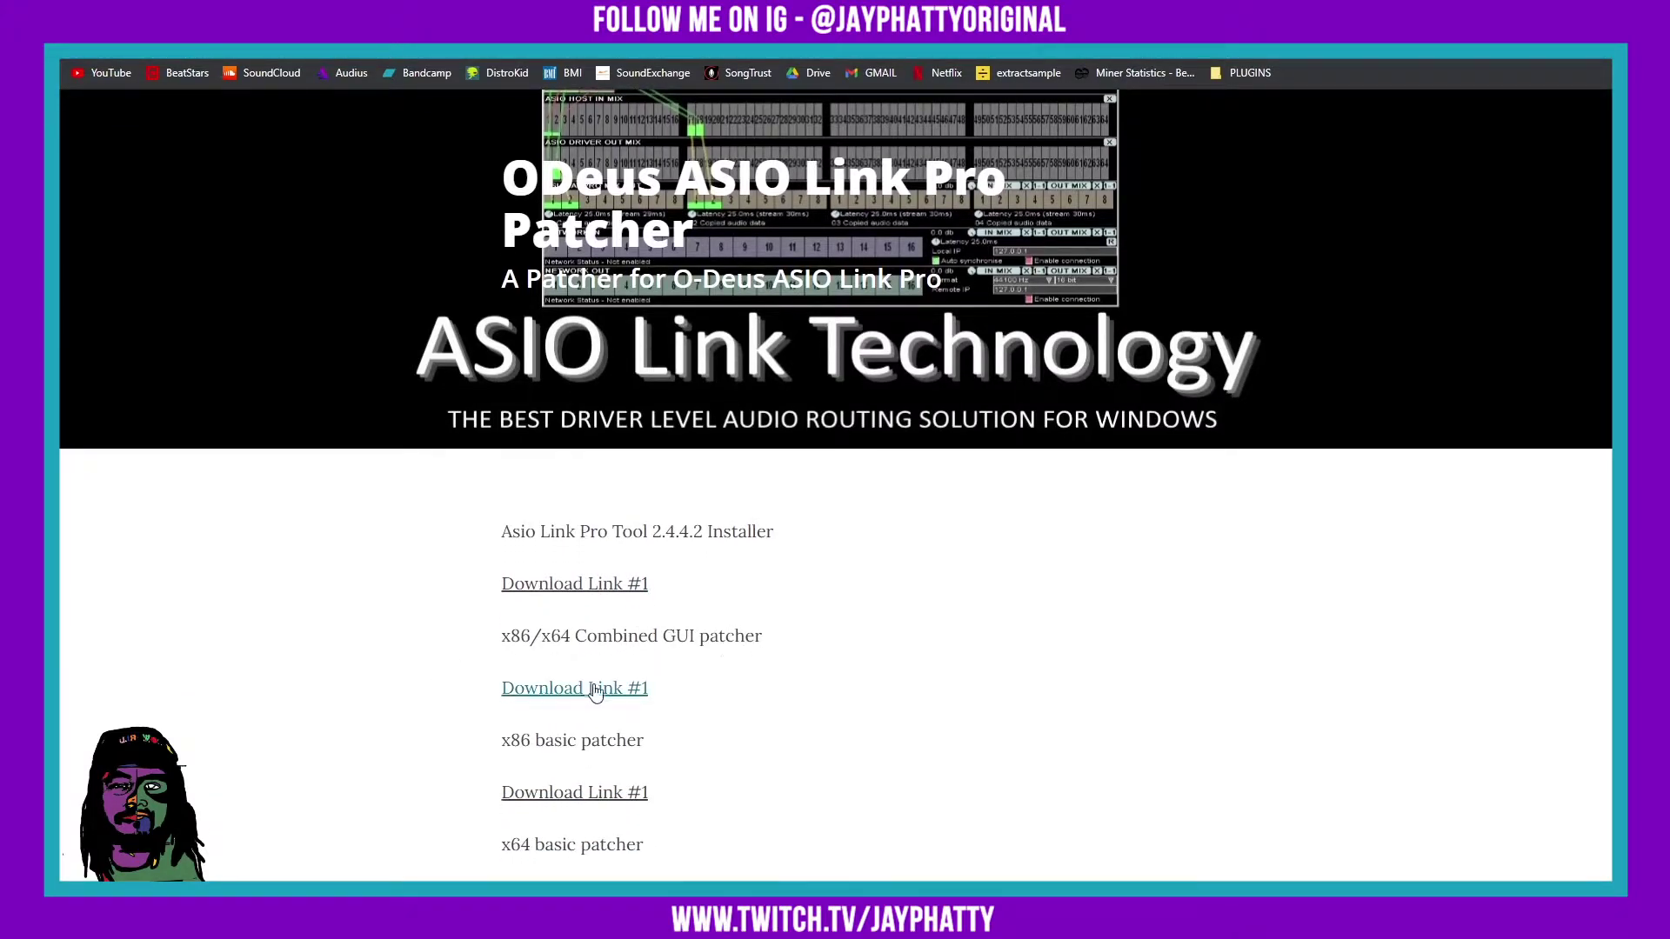
{"action": "left_click", "coordinate": [591, 693]}
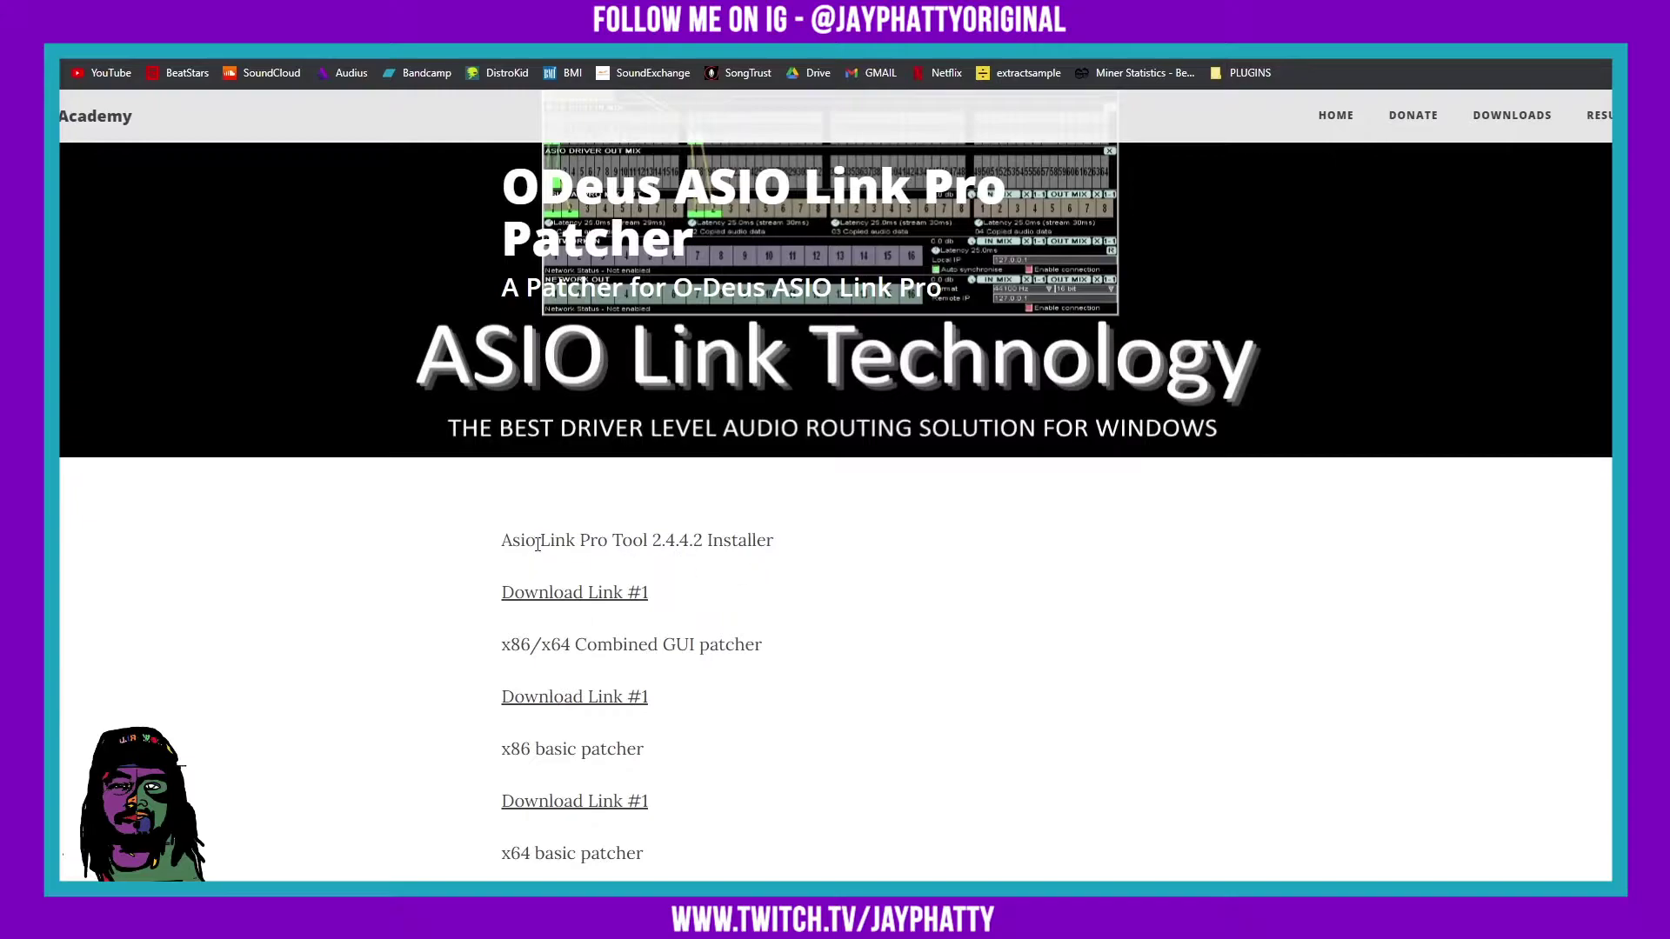
{"action": "left_click_drag", "start_coordinate": [531, 543], "coordinate": [634, 542]}
{"action": "left_click", "coordinate": [664, 556]}
- Back in FL Studio, set the Audio settings device to ASIO Link Pro
{"action": "key", "text": "alt+Tab"}
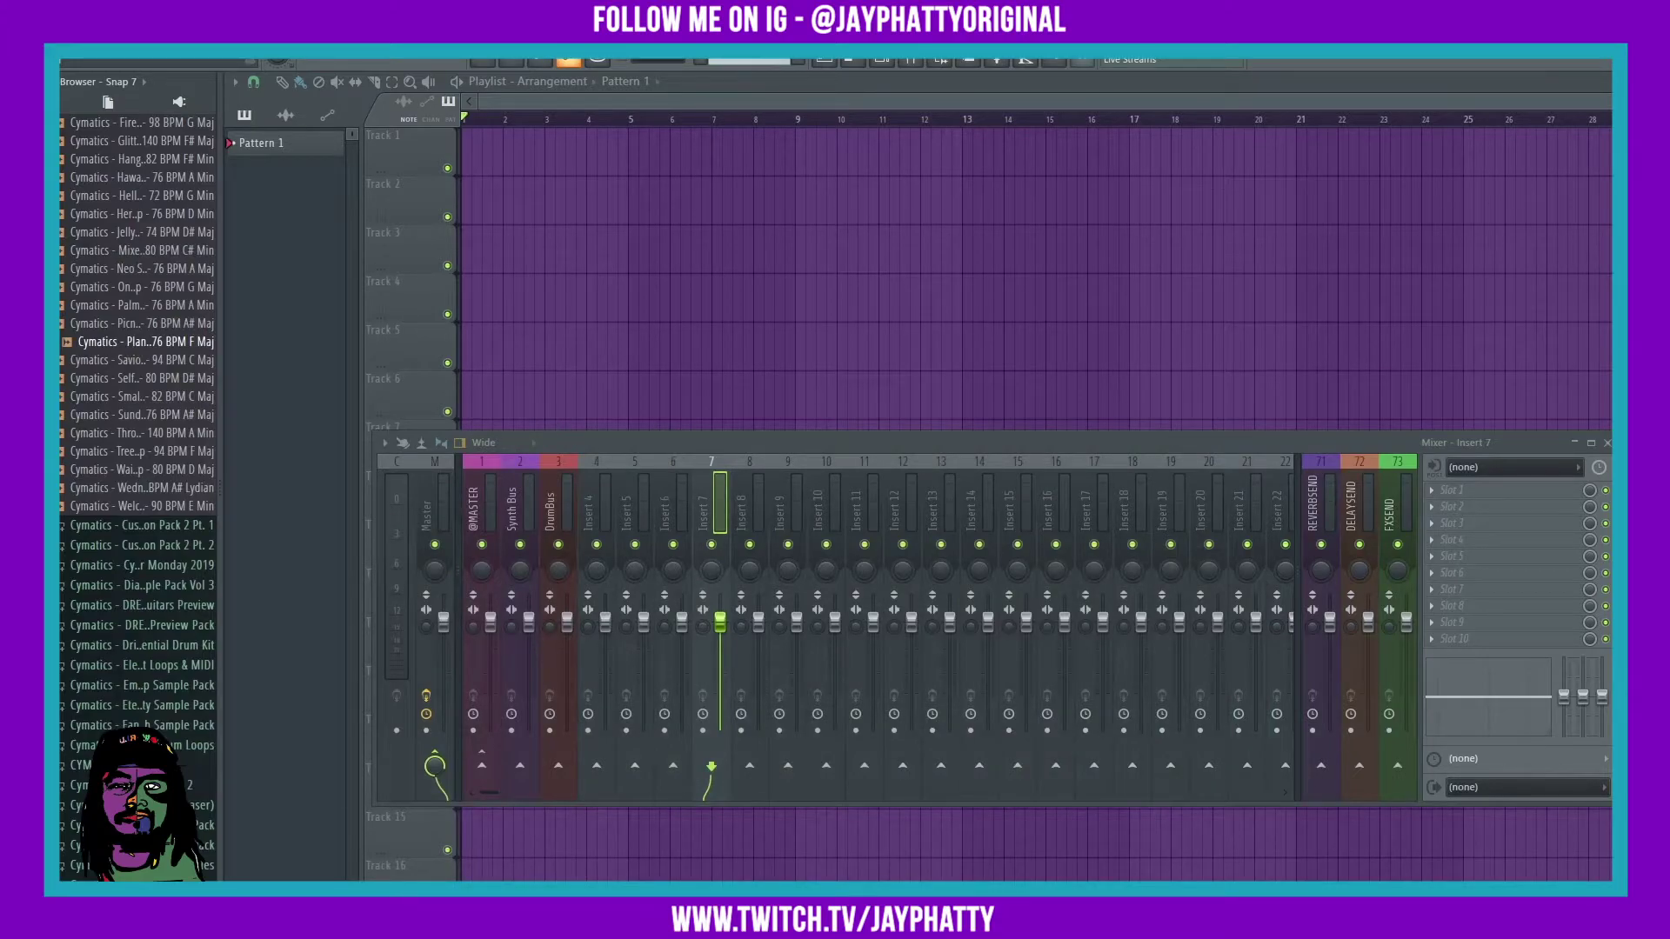
{"action": "left_click", "coordinate": [178, 54]}
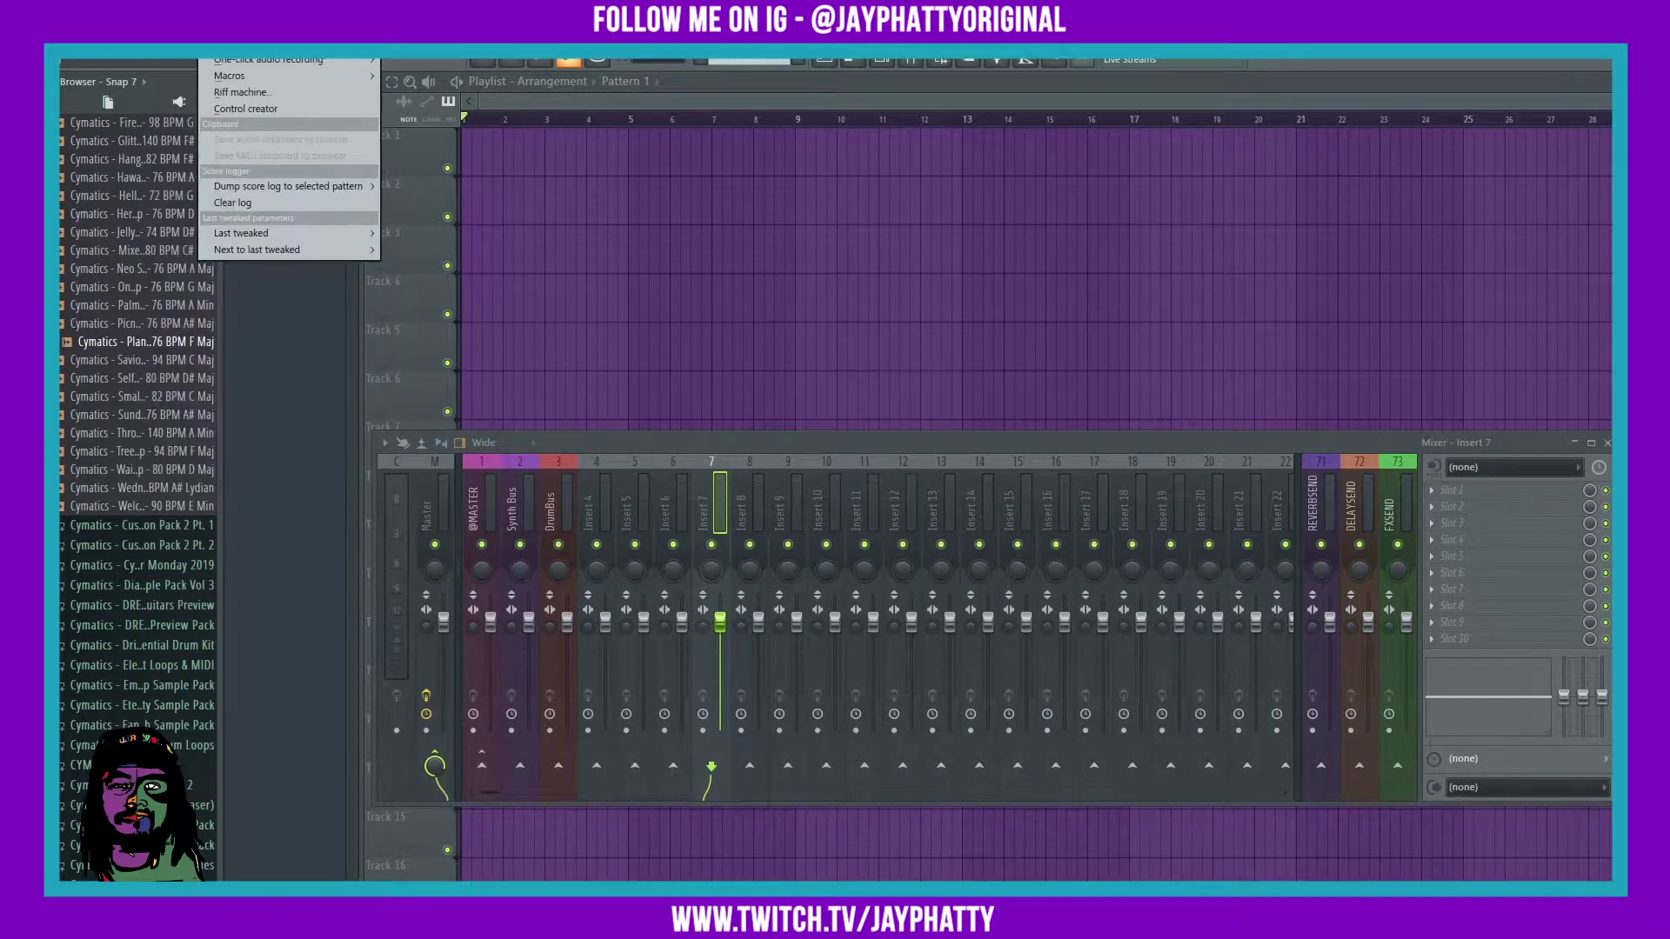
{"action": "left_click", "coordinate": [187, 75]}
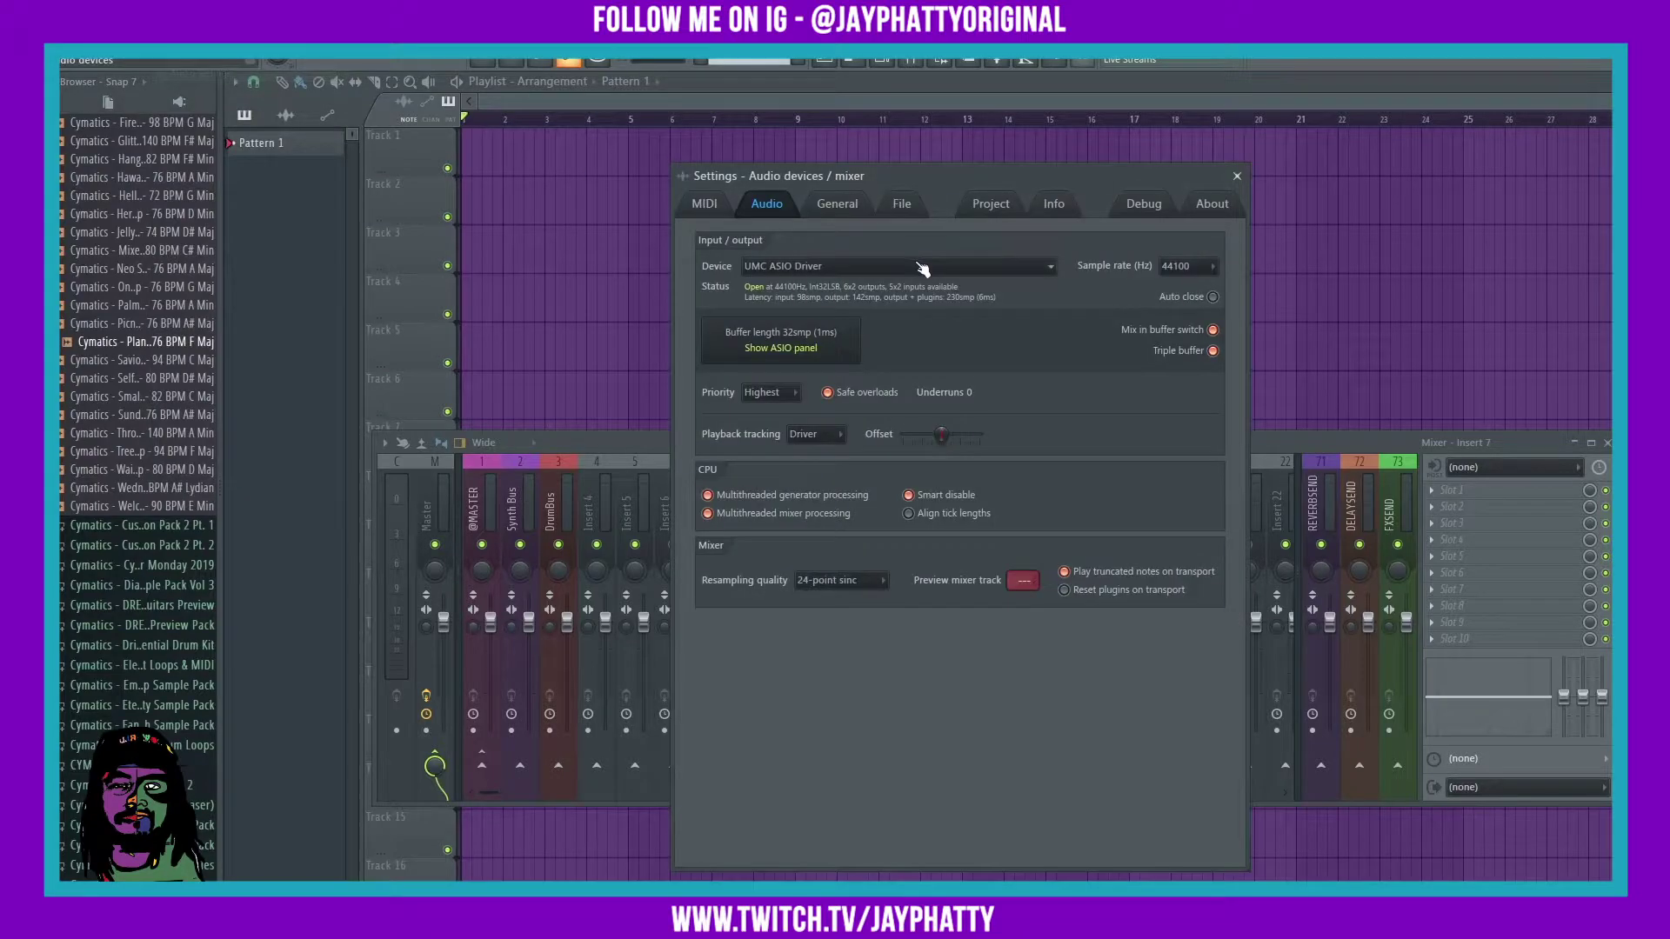
{"action": "left_click", "coordinate": [801, 270]}
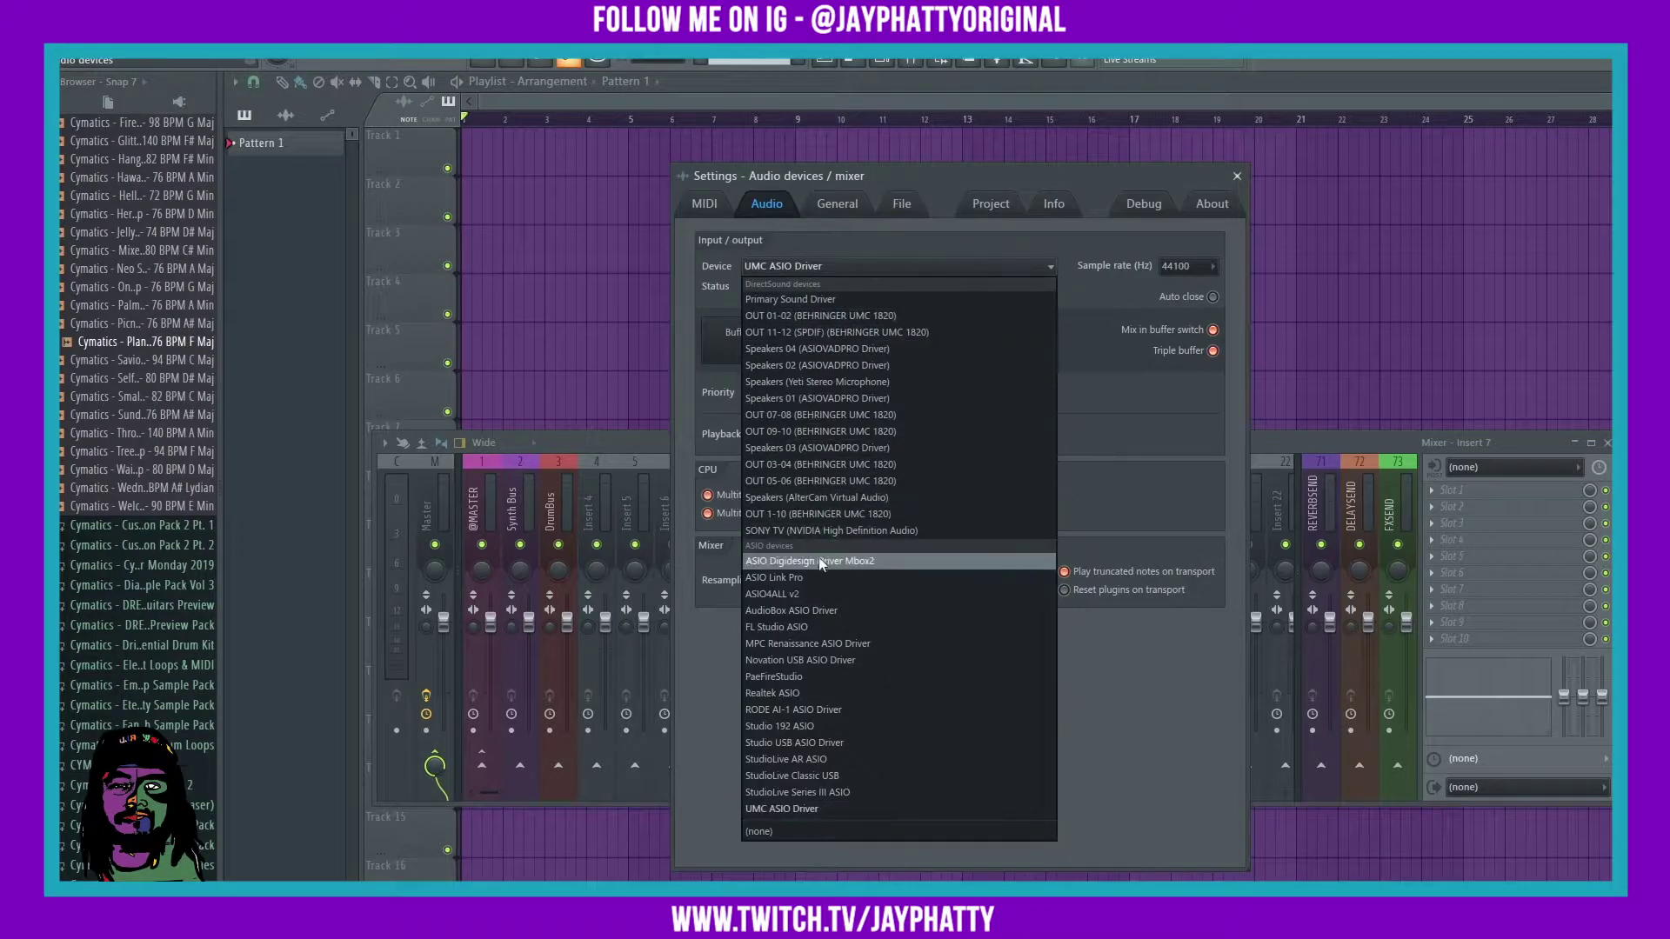
{"action": "left_click", "coordinate": [803, 577]}
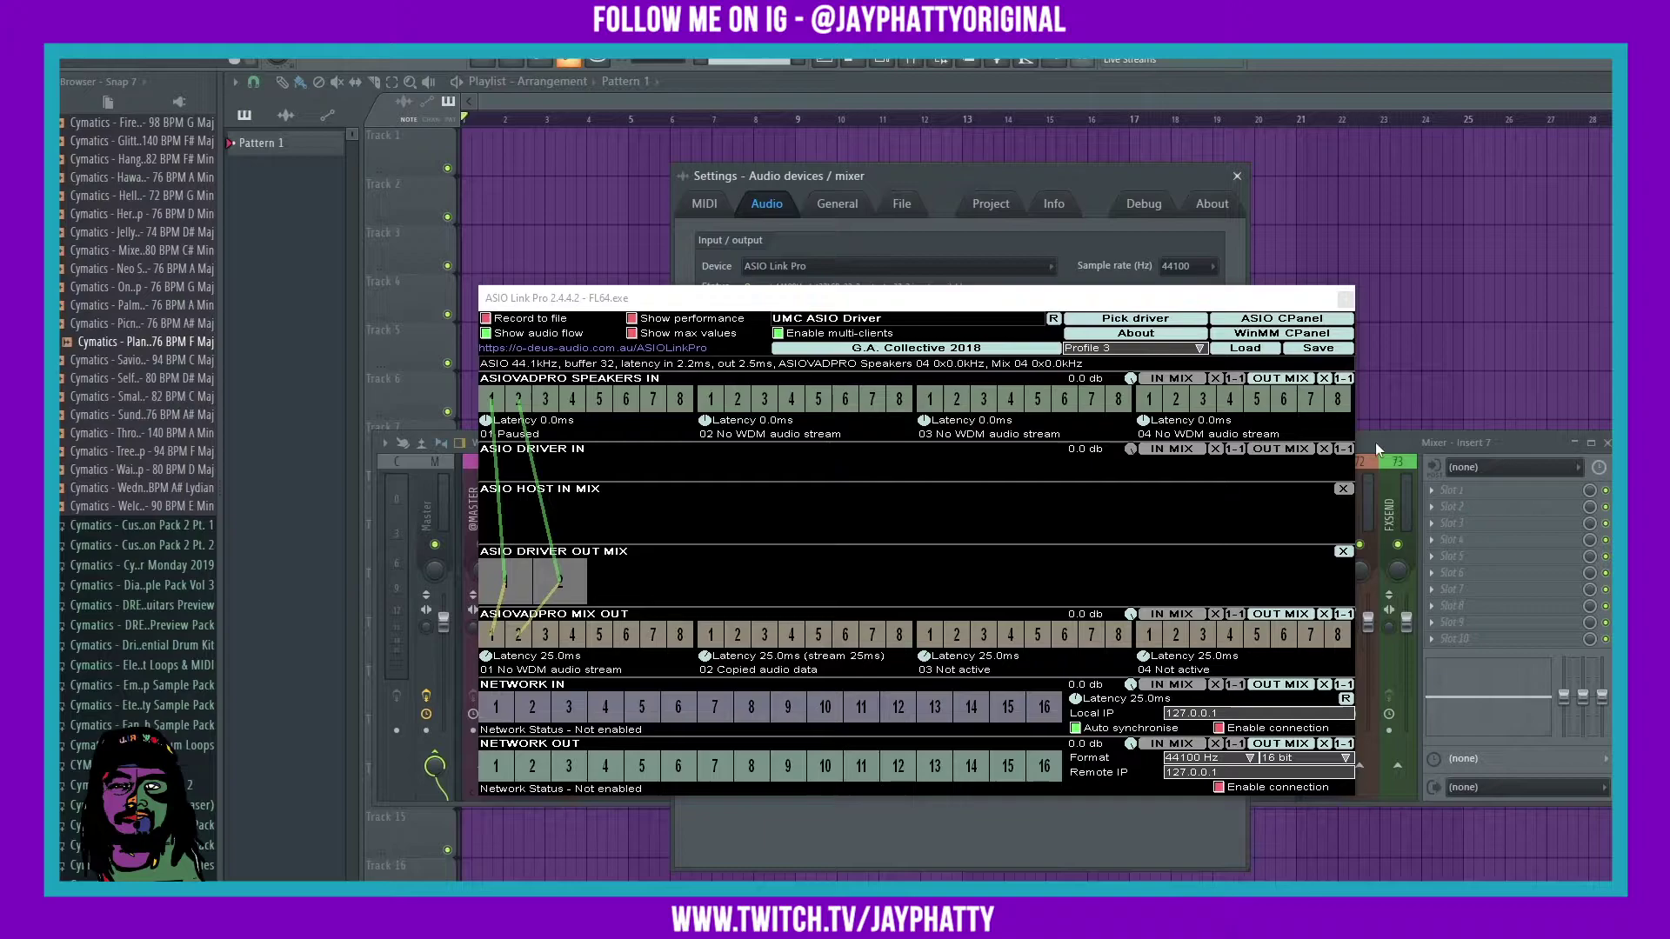
- Close Audio settings and move the ASIO Link Pro window down to uncover the mixer
{"action": "left_click", "coordinate": [1237, 175]}
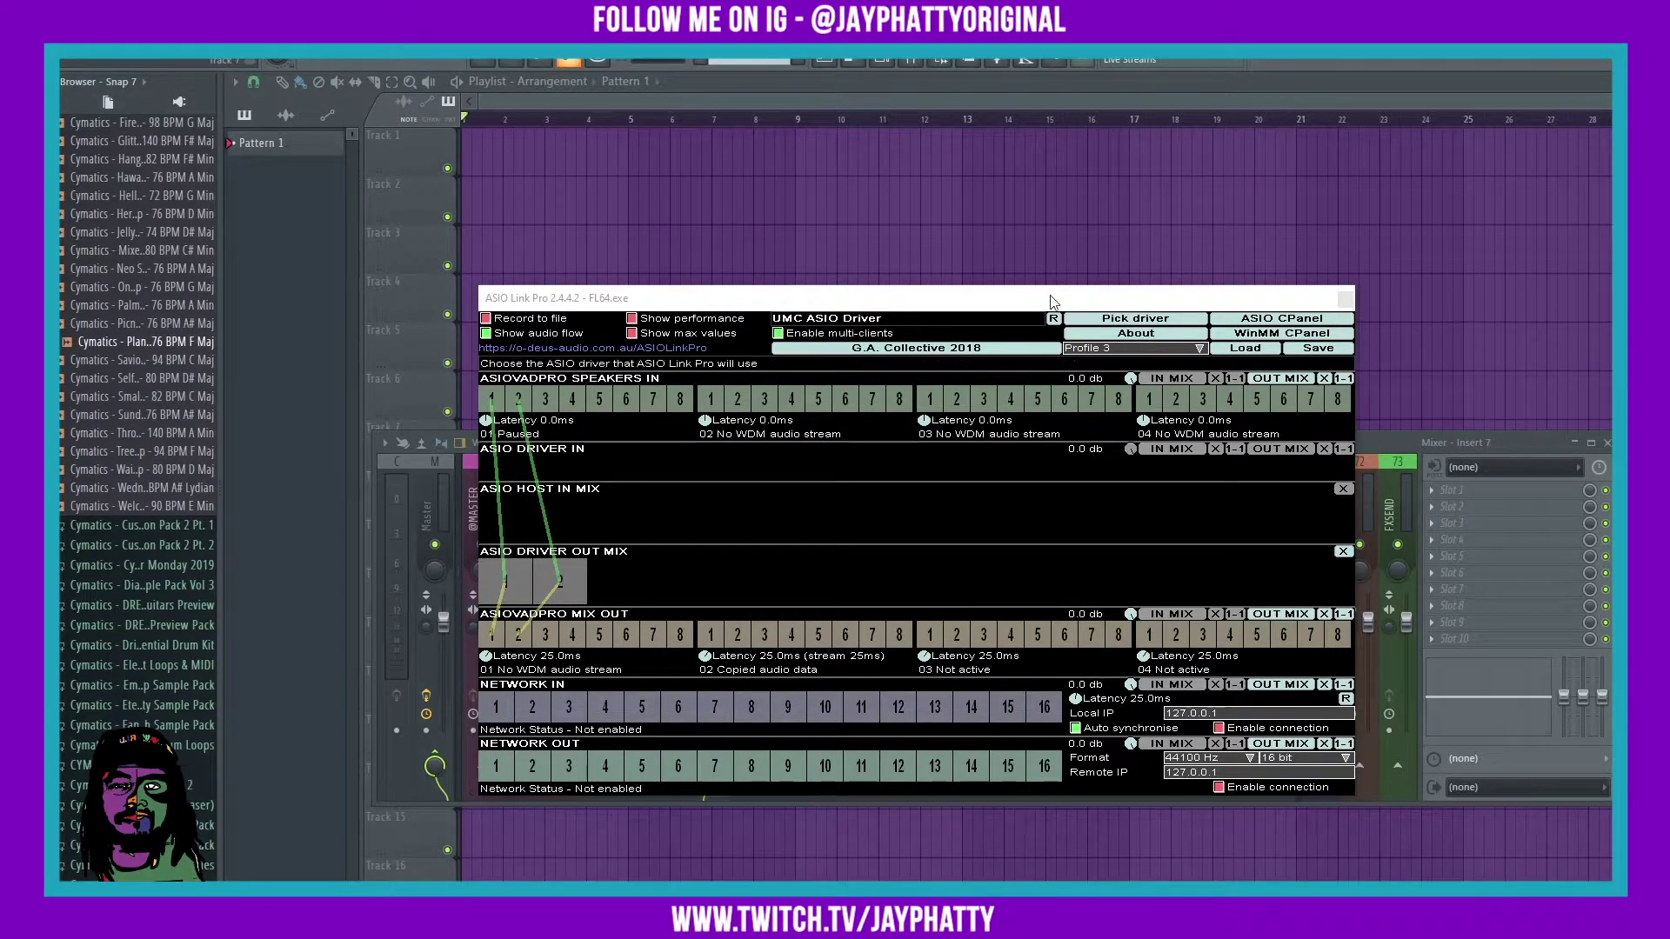
{"action": "left_click_drag", "start_coordinate": [993, 301], "coordinate": [1332, 710]}
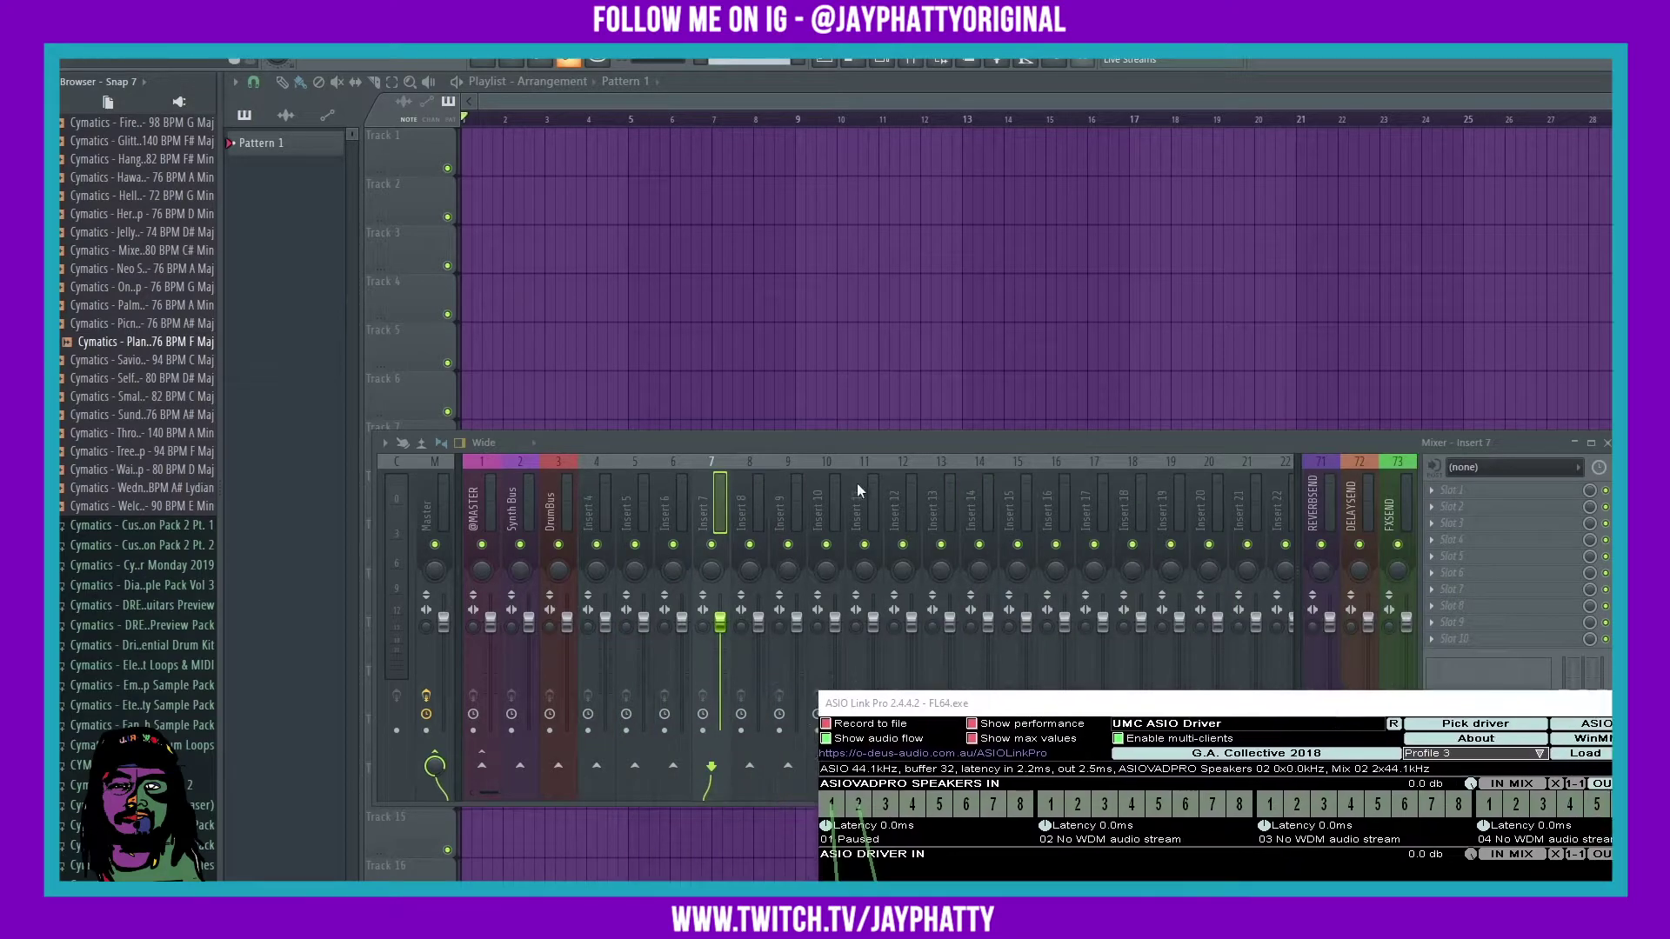
{"action": "left_click_drag", "start_coordinate": [654, 440], "coordinate": [673, 276]}
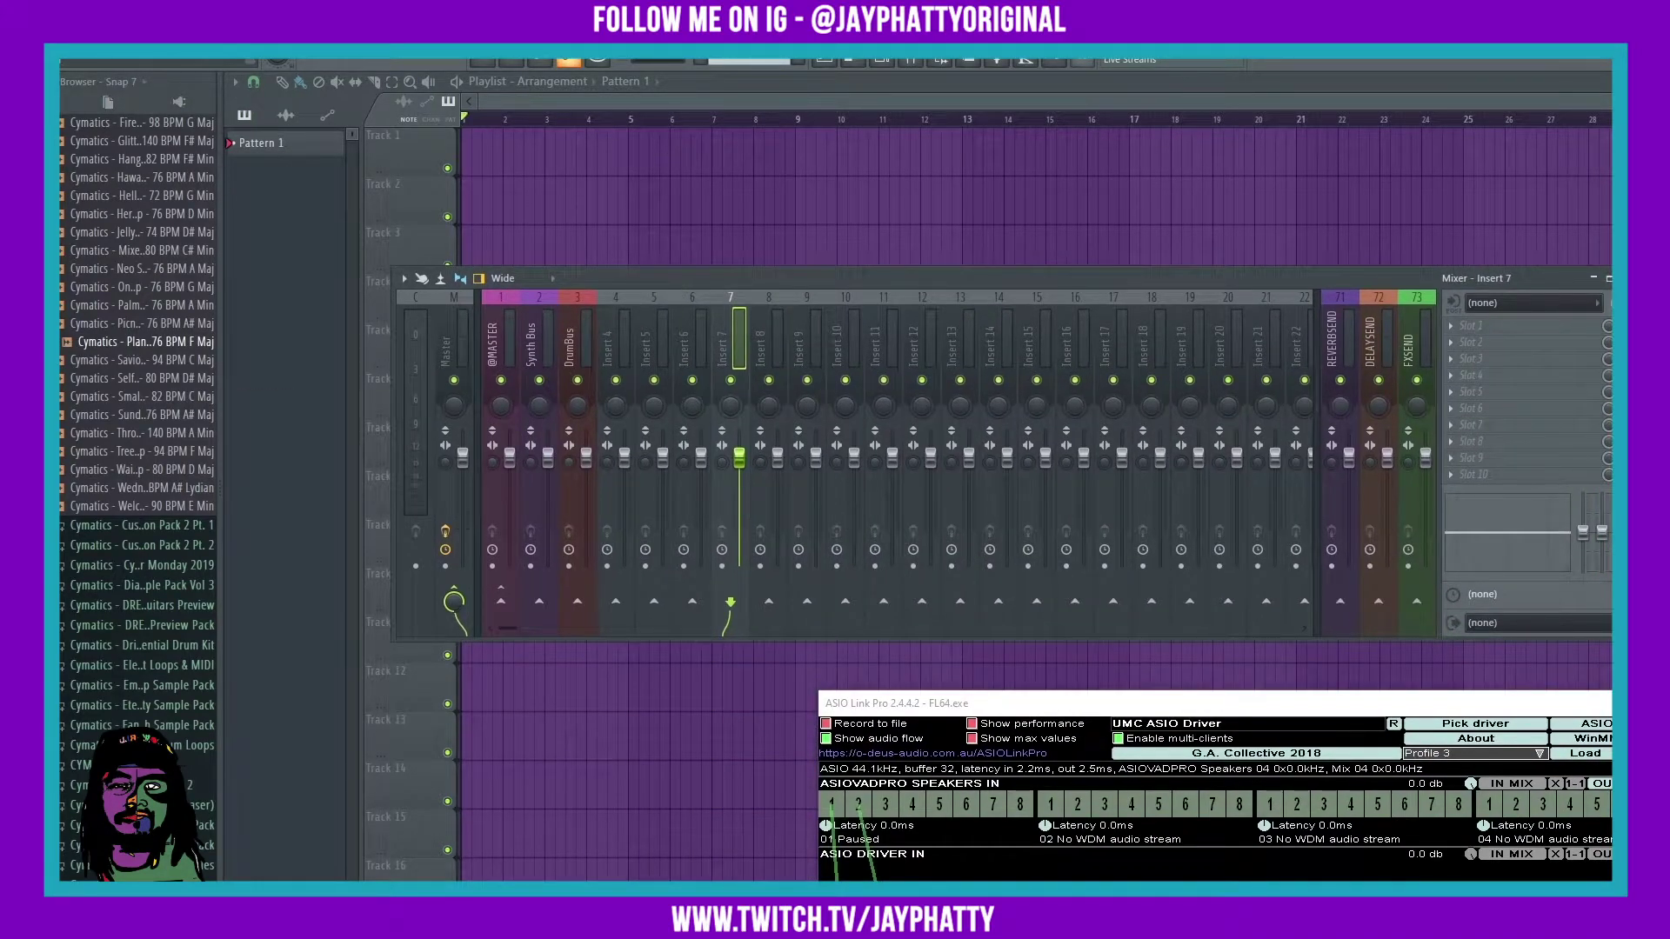
- Set mixer Insert 7's input to In 3 - In 4
{"action": "left_click", "coordinate": [178, 48]}
{"action": "left_click", "coordinate": [200, 73]}
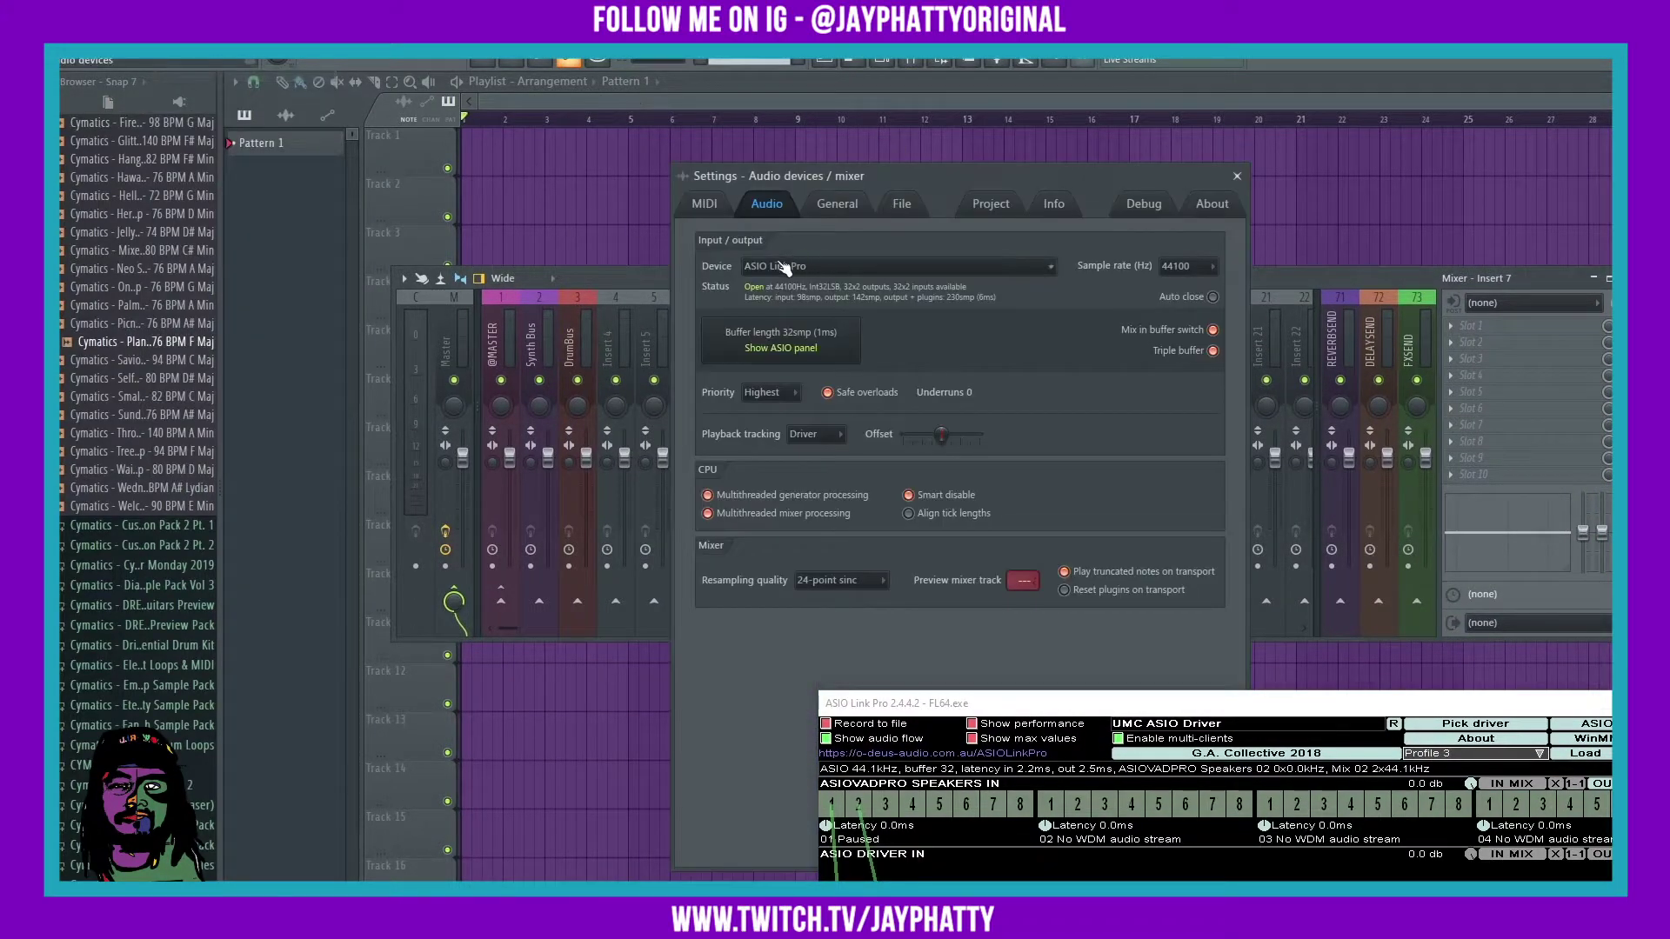
{"action": "left_click", "coordinate": [1237, 176]}
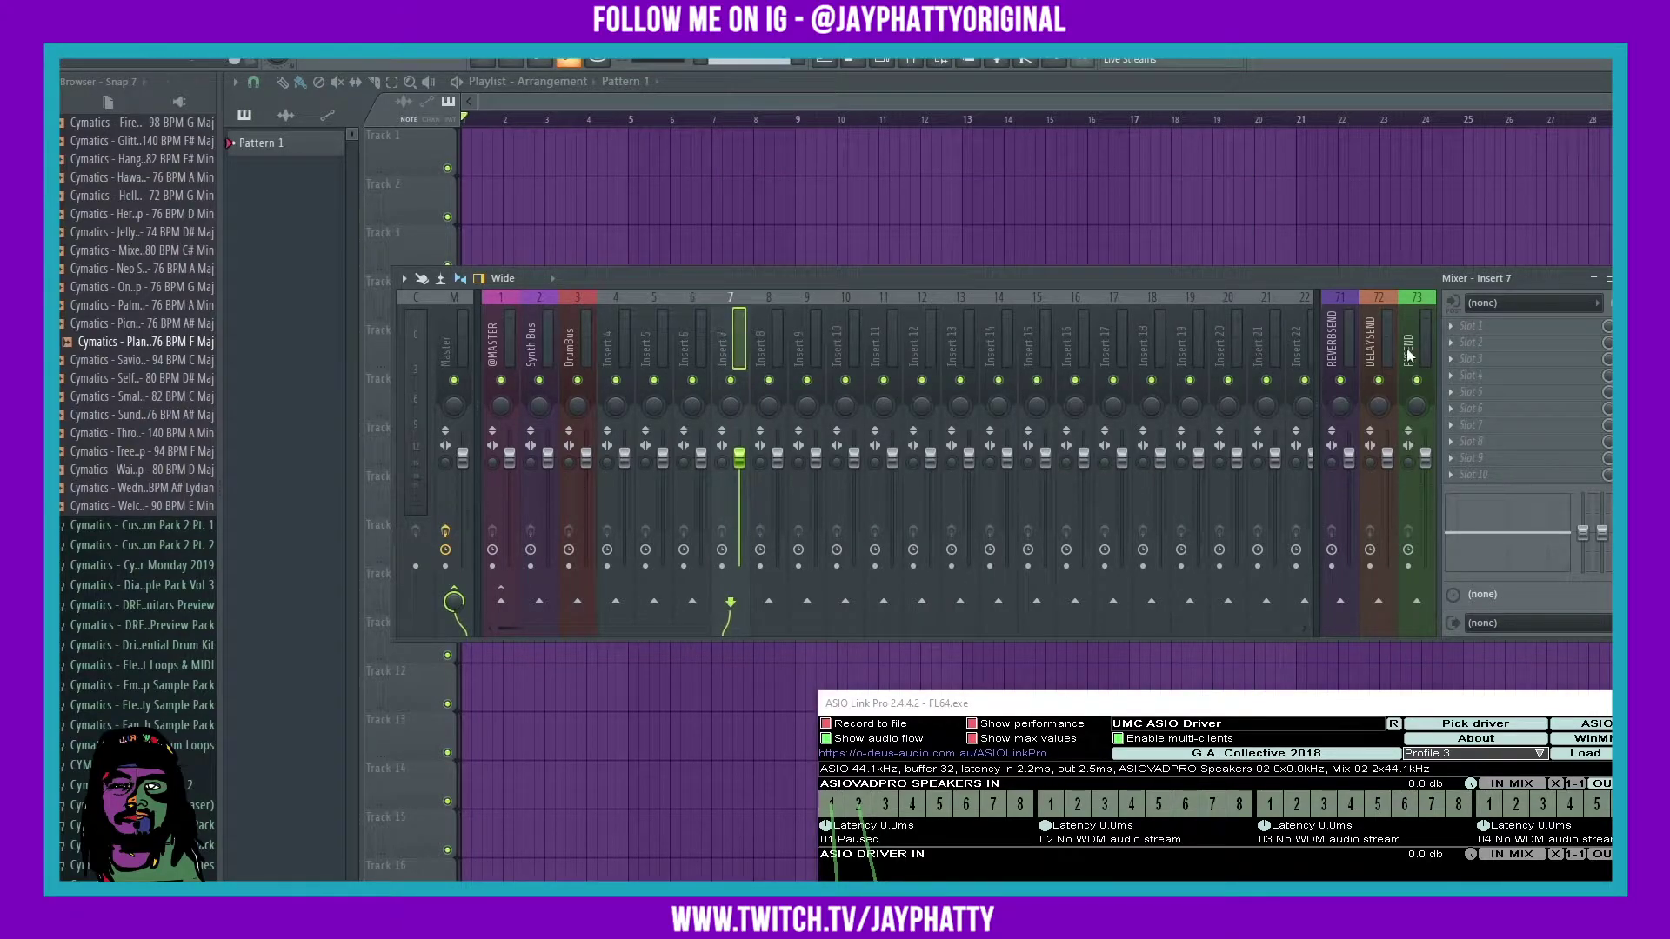
{"action": "left_click", "coordinate": [1503, 305]}
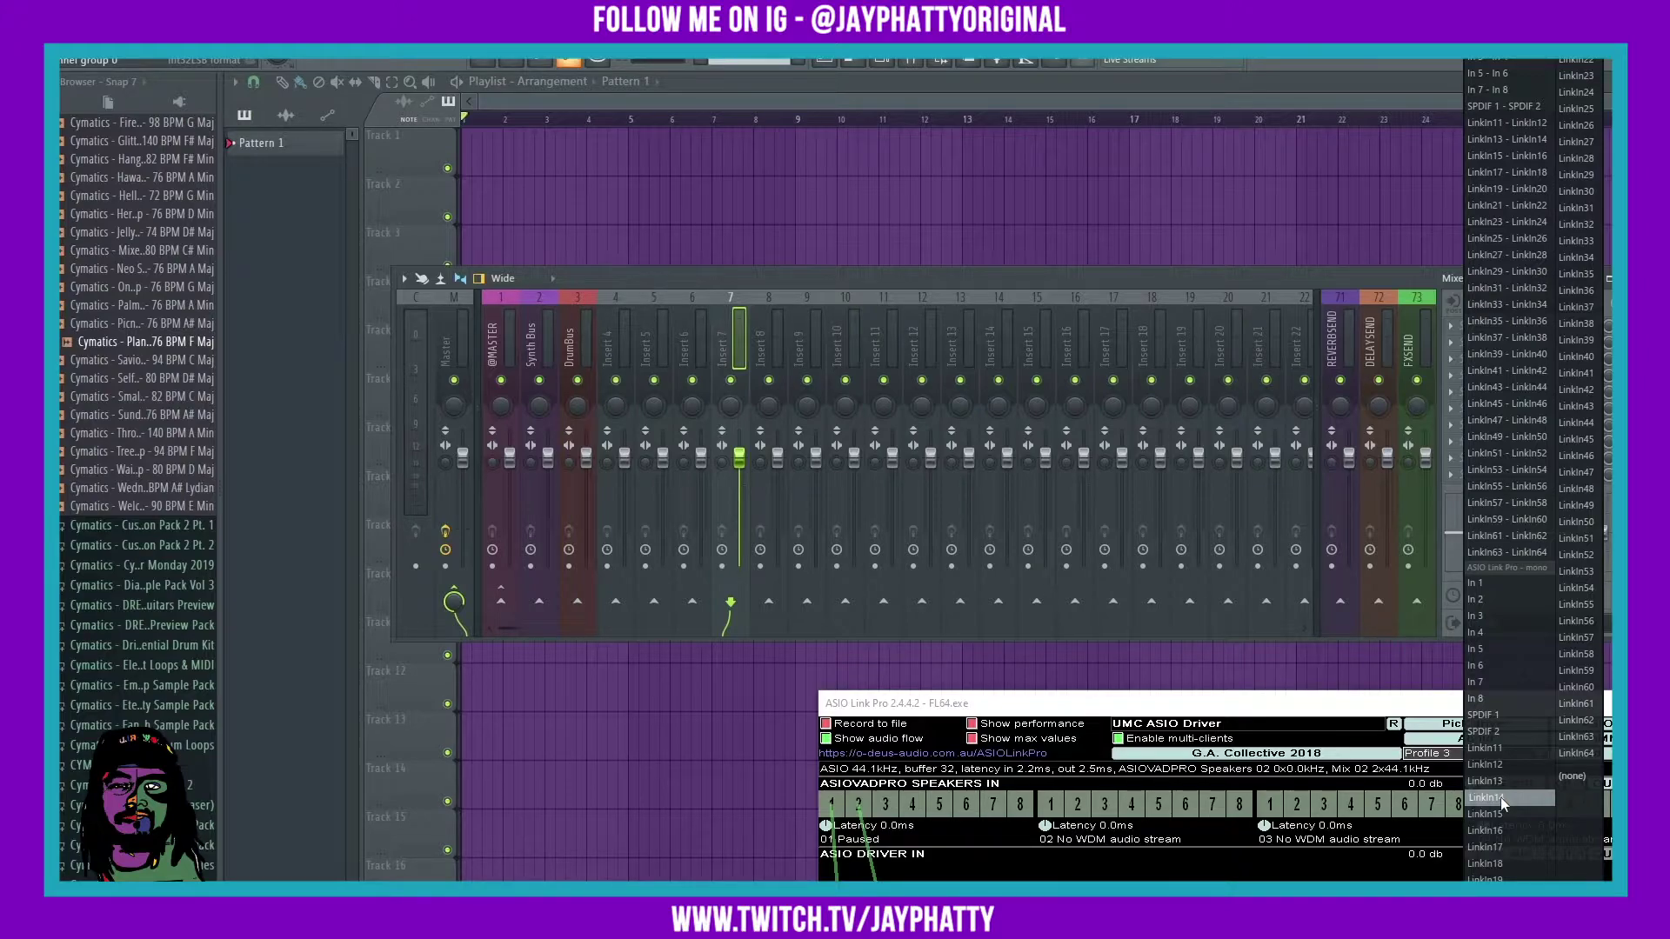
{"action": "left_click", "coordinate": [1485, 59]}
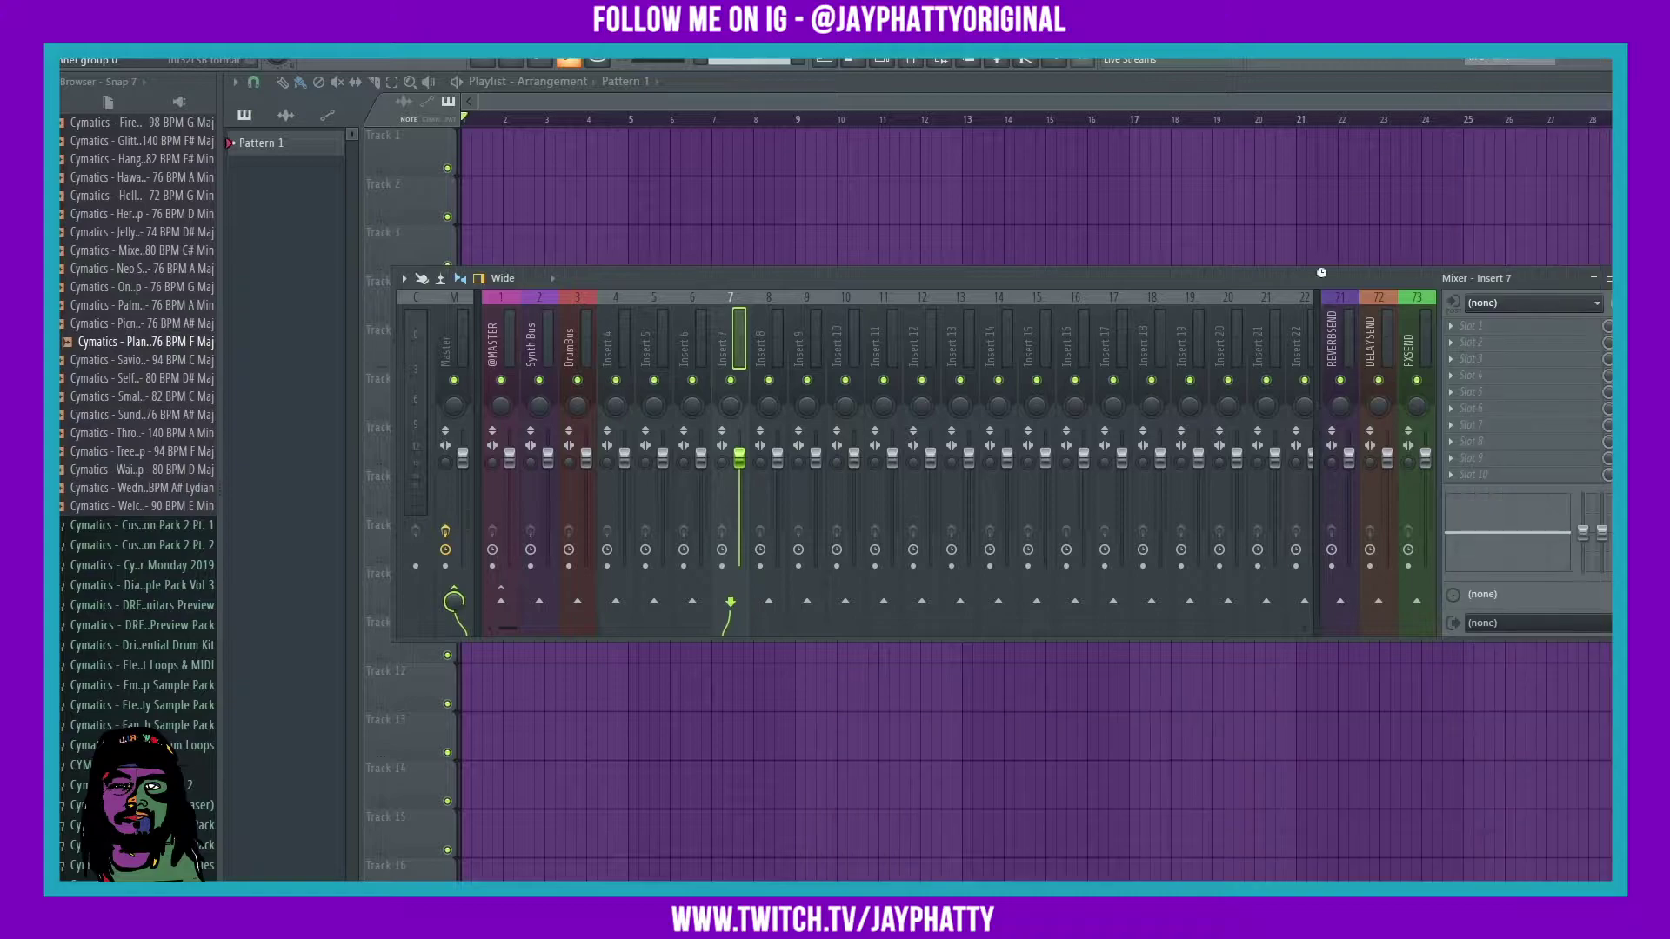
- Wire ASIO DRIVER IN 3 and 4 into HOST IN MIX 3 and 4, with OBS alongside
{"action": "left_click_drag", "start_coordinate": [1139, 409], "coordinate": [870, 274]}
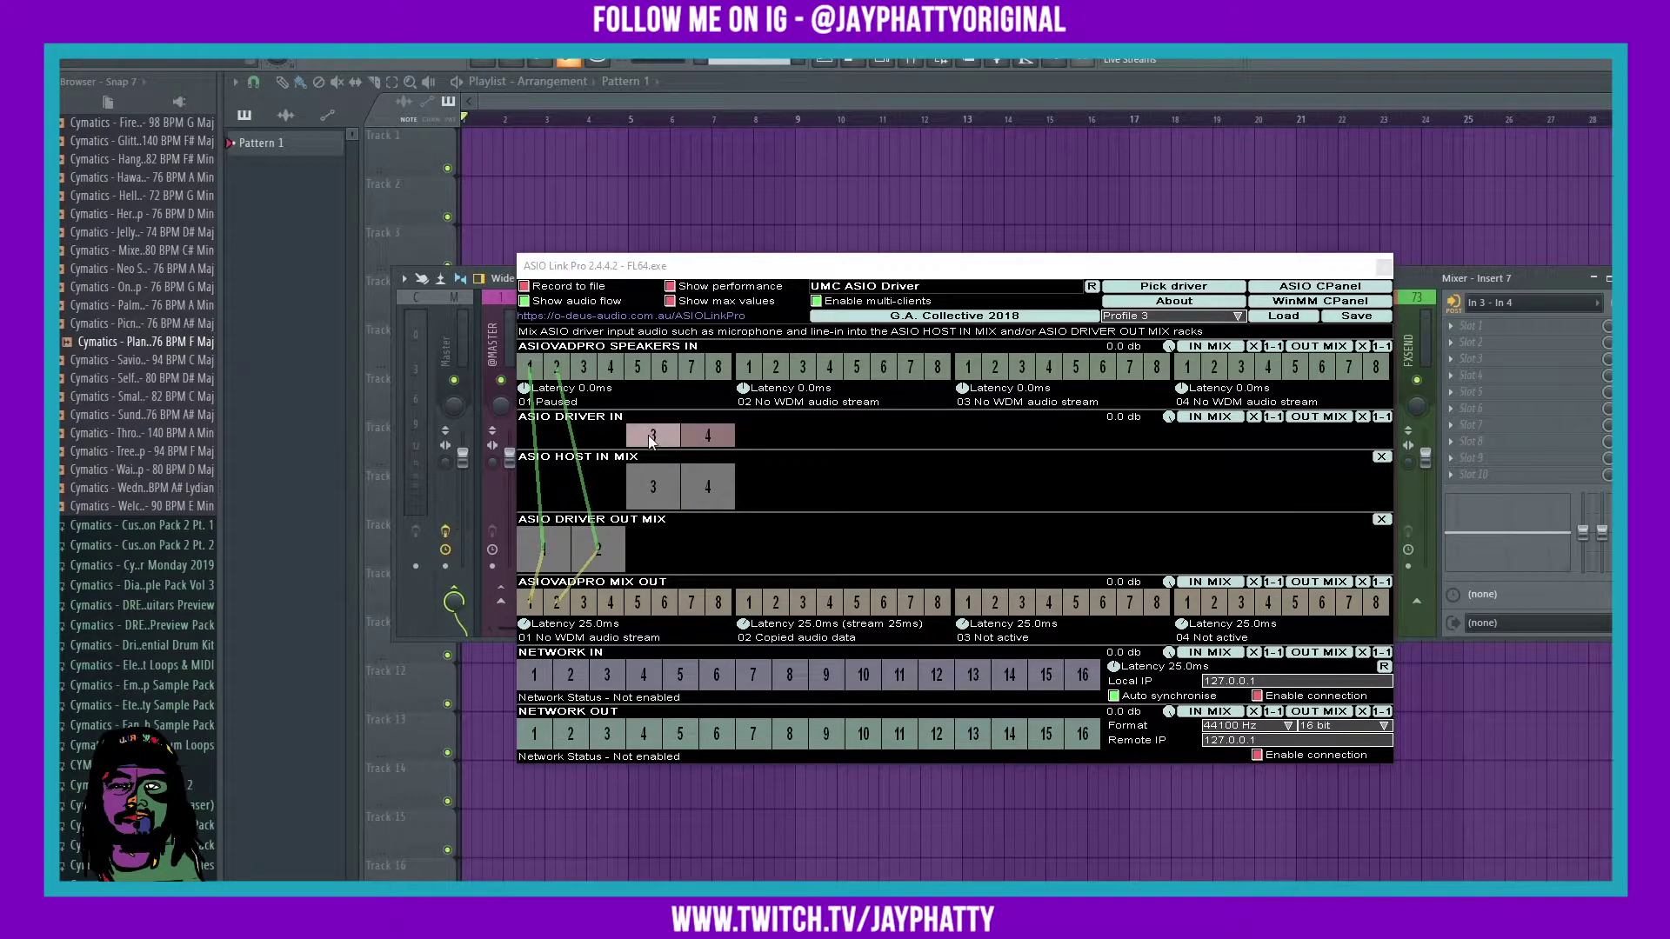
{"action": "left_click_drag", "start_coordinate": [651, 445], "coordinate": [653, 485]}
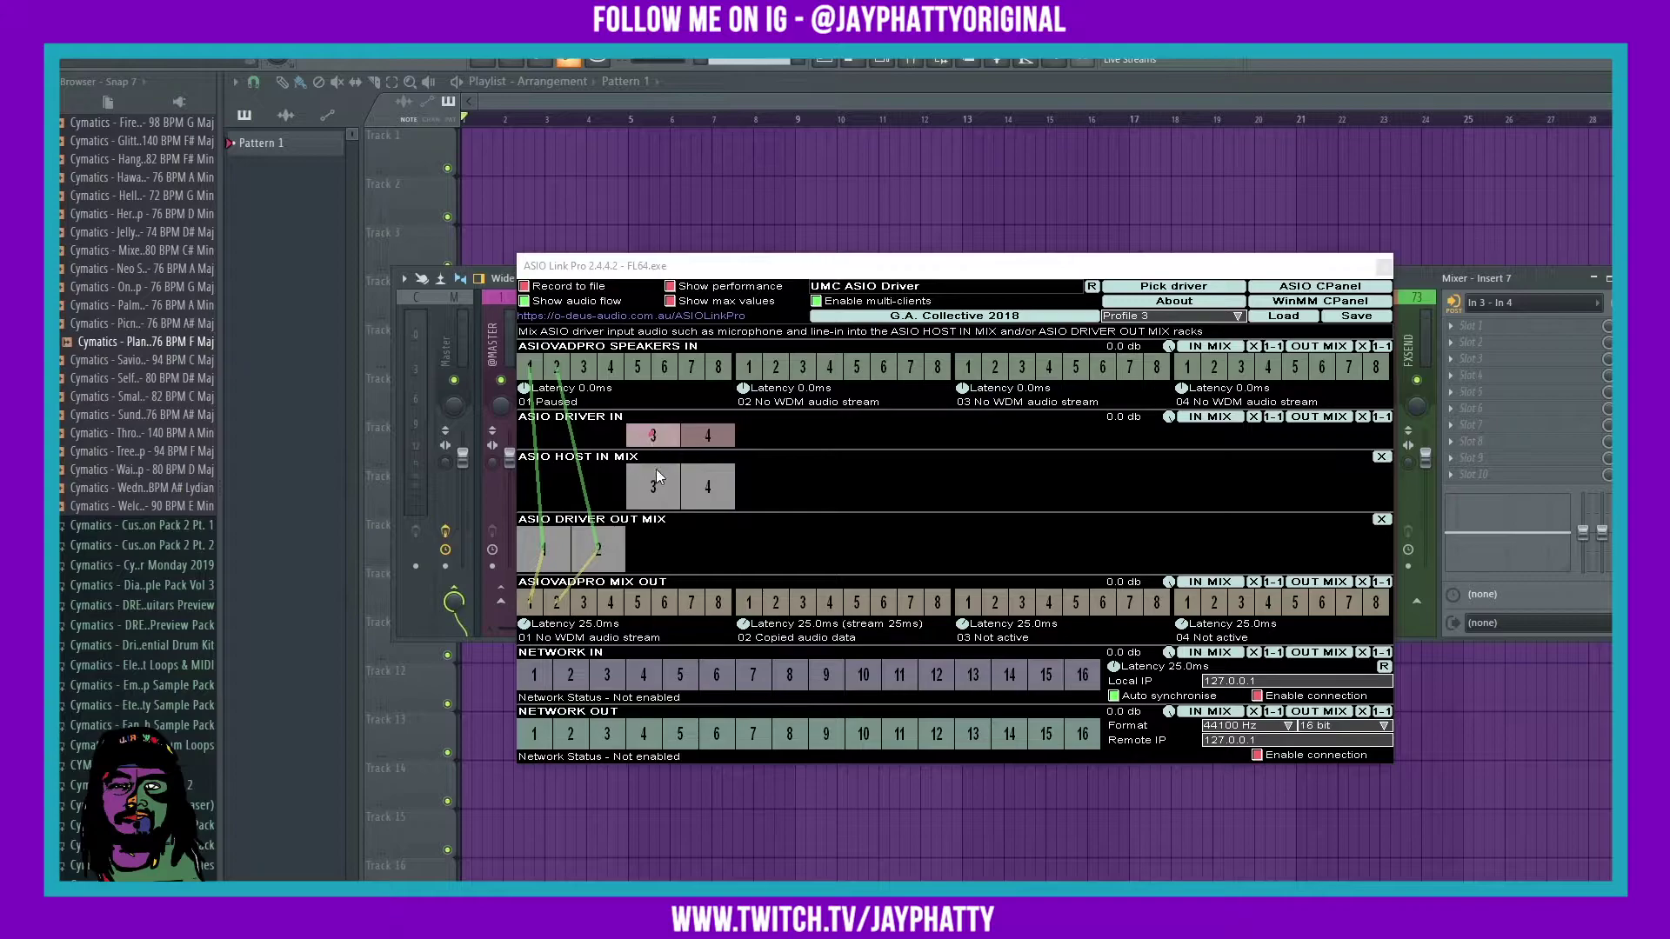
{"action": "left_click_drag", "start_coordinate": [712, 438], "coordinate": [704, 488]}
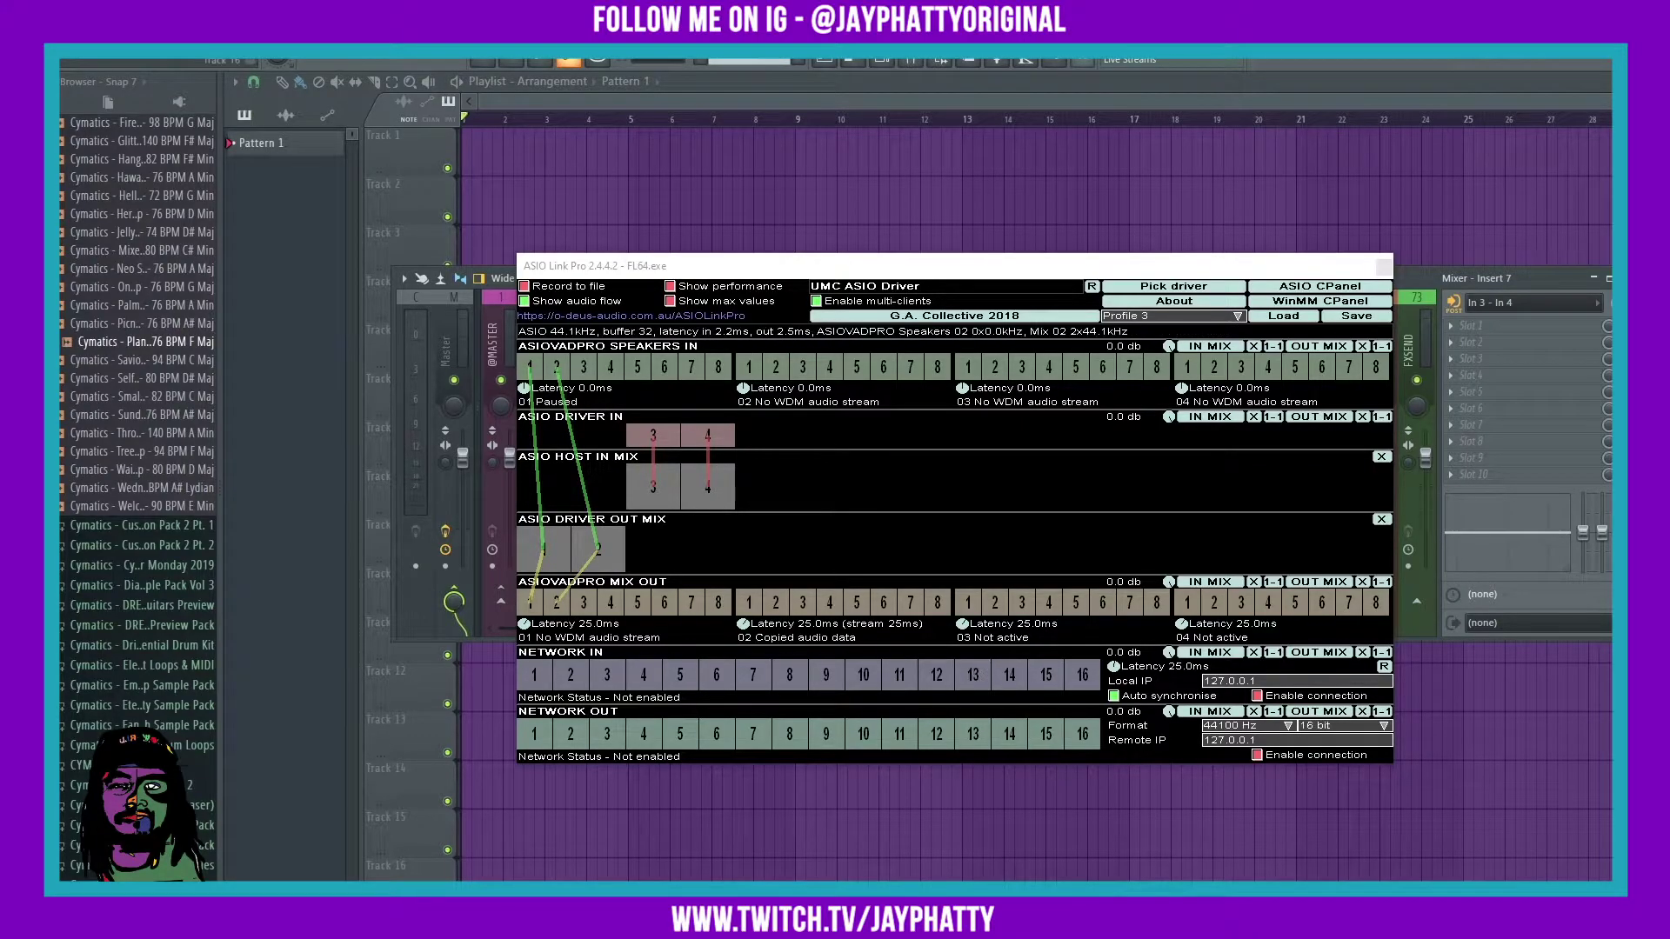
{"action": "key", "text": "alt+Tab"}
{"action": "left_click_drag", "start_coordinate": [783, 265], "coordinate": [1239, 240]}
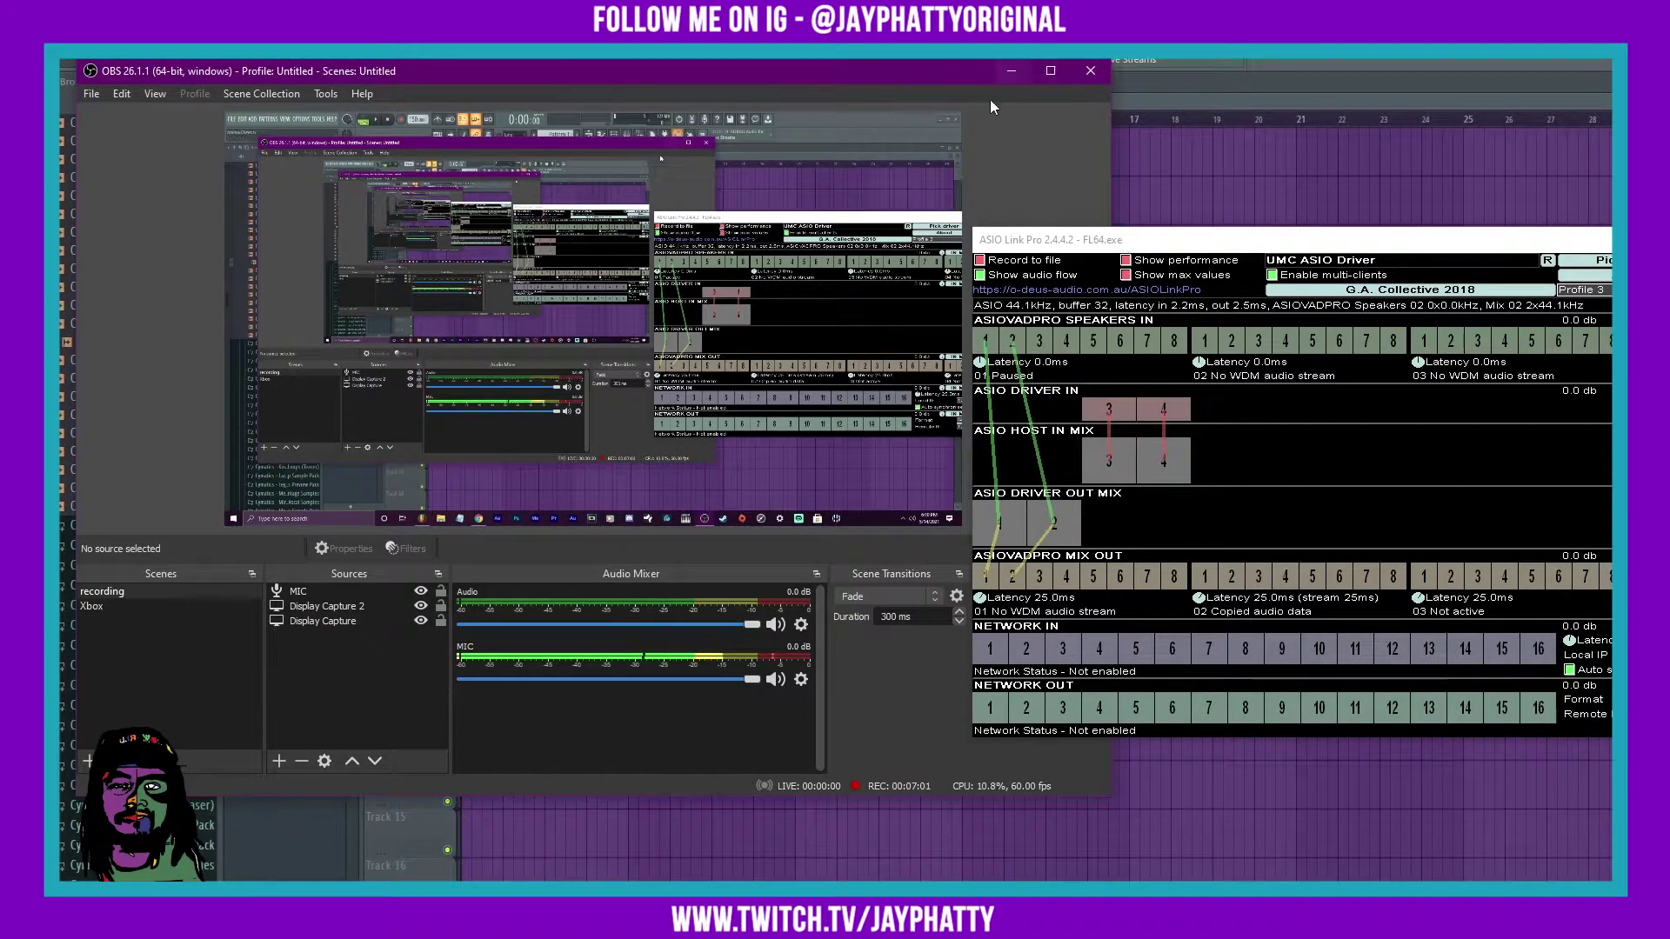
- Slide ASIO Link Pro left to full width and minimize OBS
{"action": "left_click_drag", "start_coordinate": [1169, 248], "coordinate": [738, 161]}
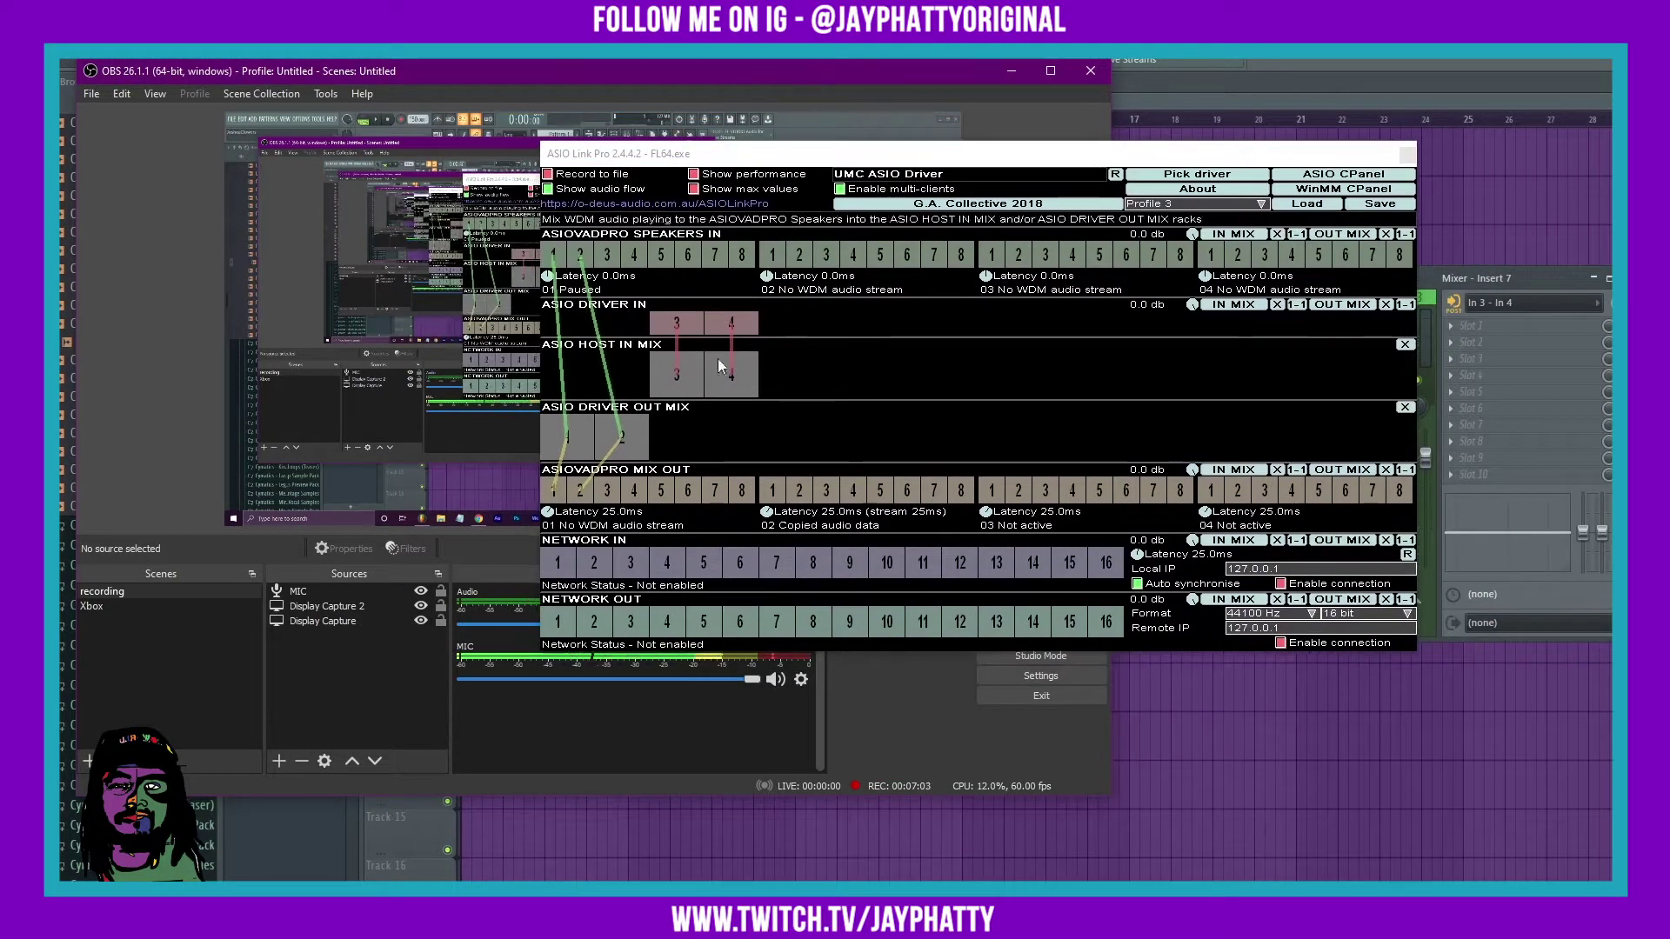
{"action": "left_click", "coordinate": [1015, 71]}
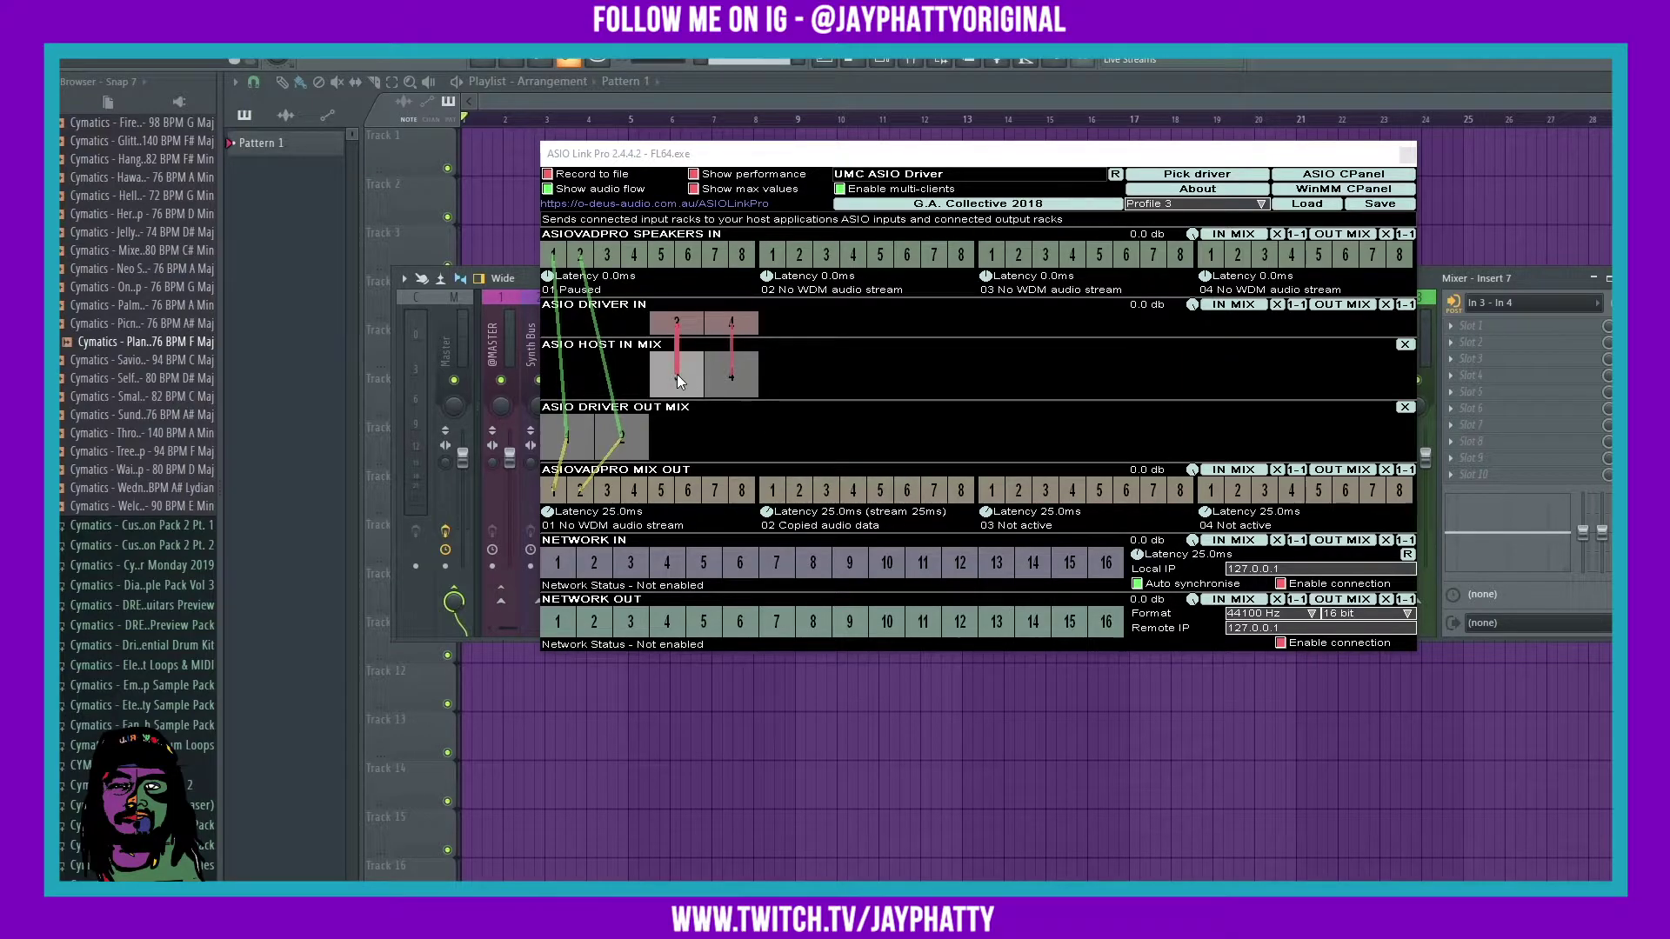
- Wire ASIO HOST IN MIX channels 3 and 4 into Mix 02 inputs 1 and 2
{"action": "left_click_drag", "start_coordinate": [670, 392], "coordinate": [776, 495]}
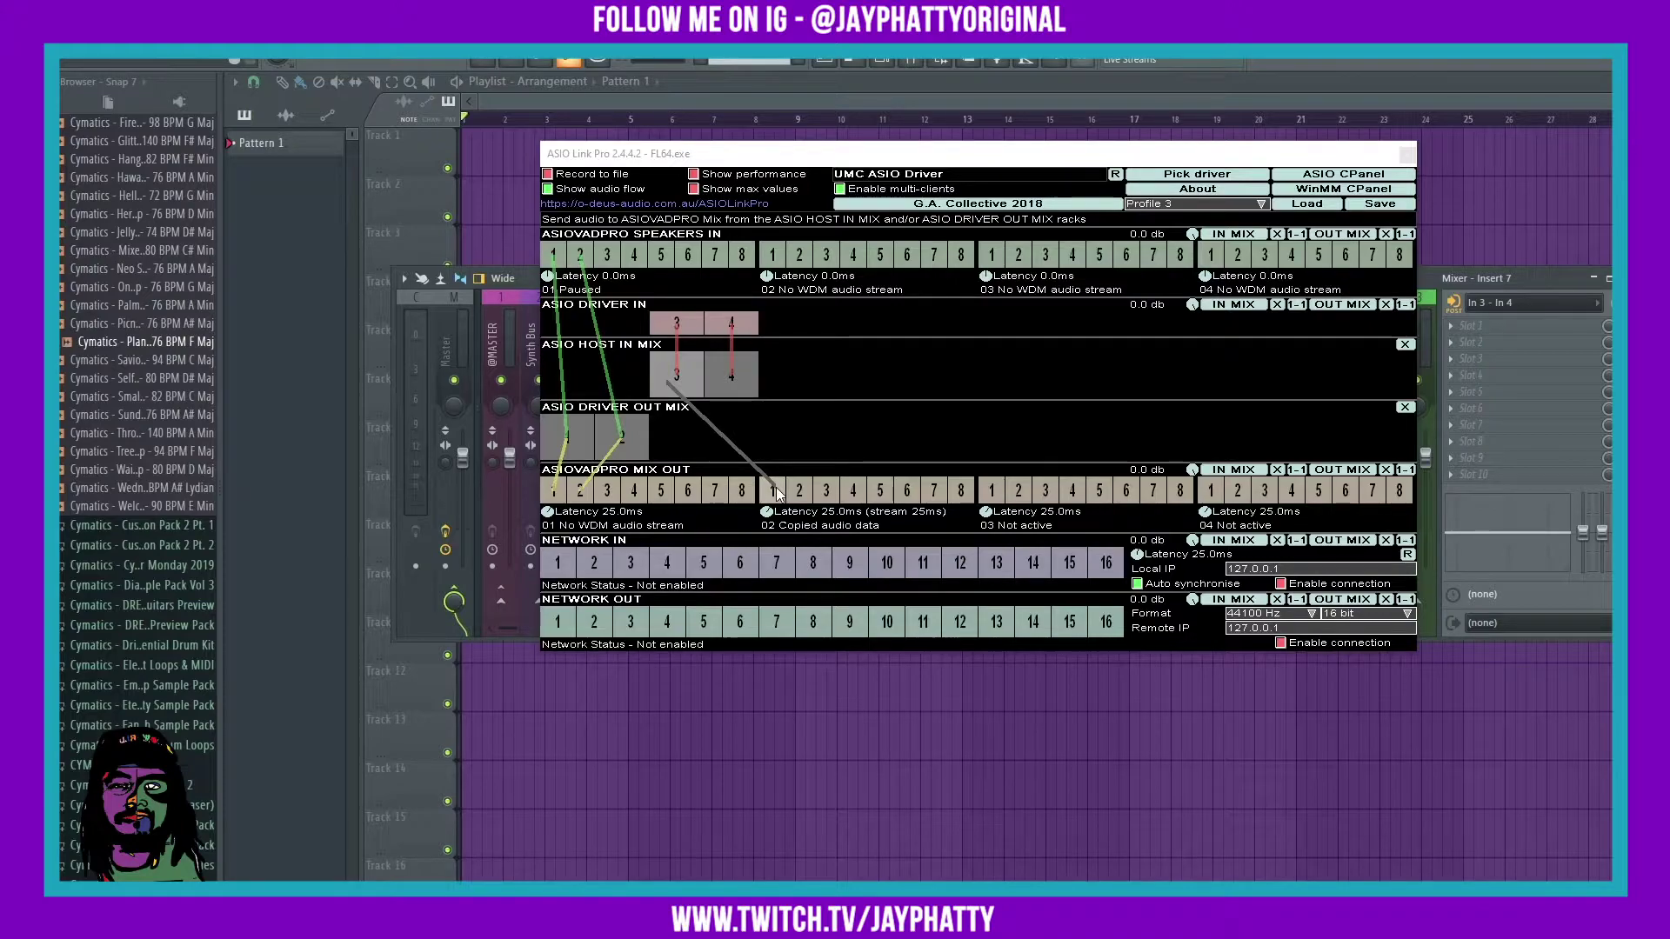
{"action": "left_click_drag", "start_coordinate": [777, 494], "coordinate": [777, 492]}
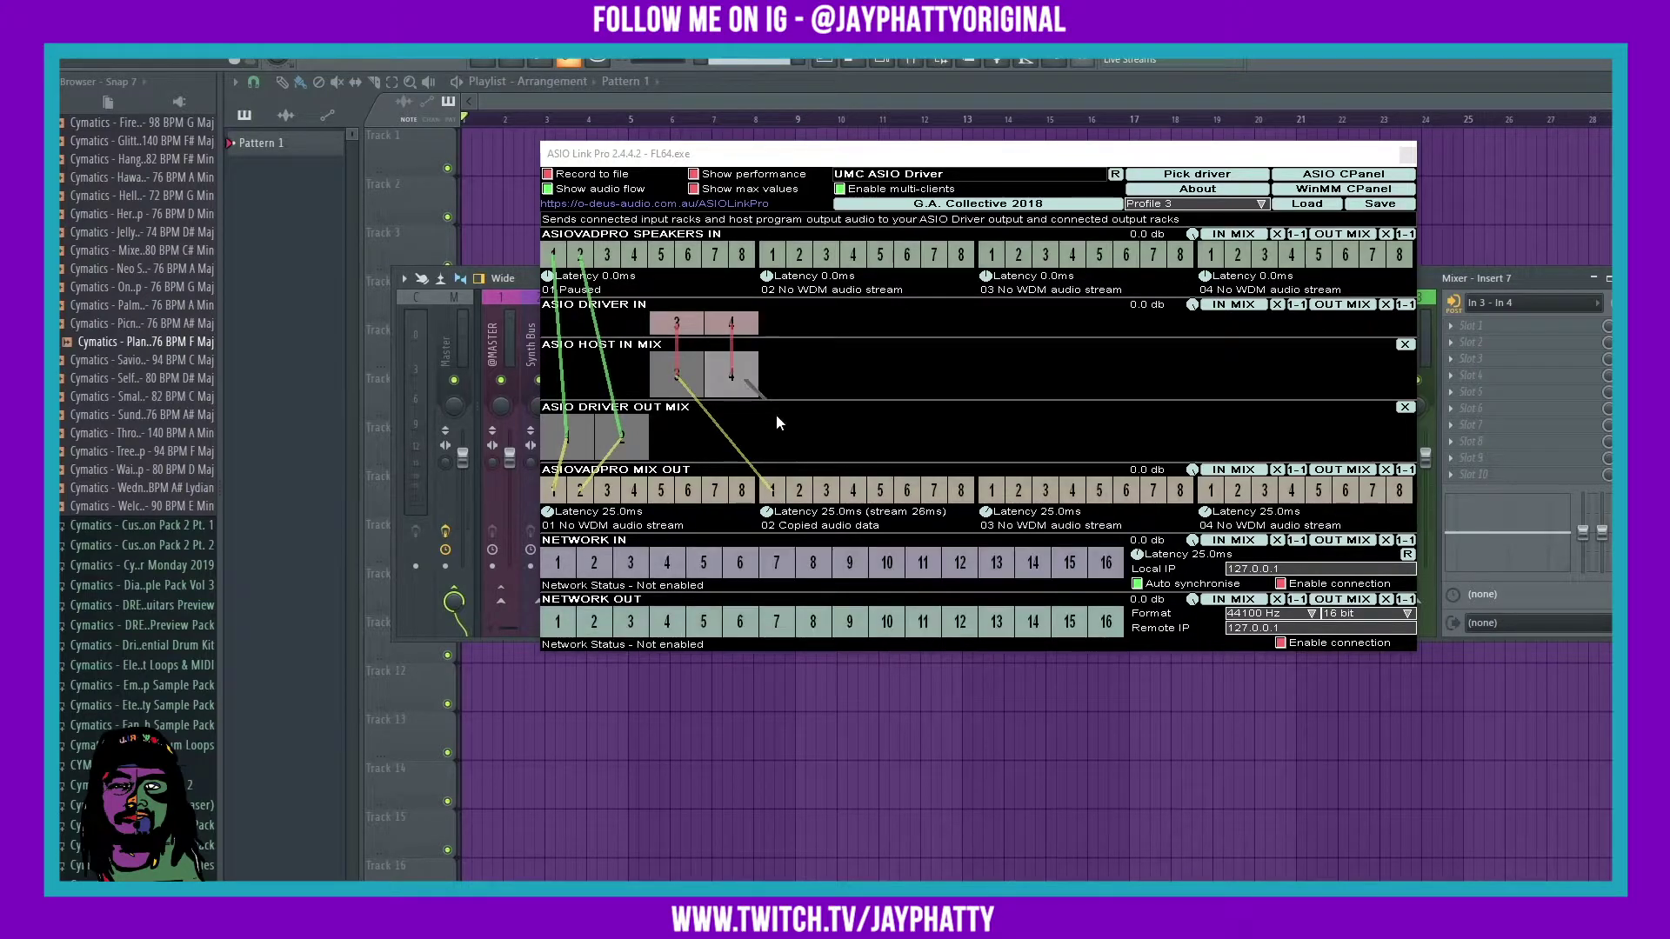
{"action": "left_click_drag", "start_coordinate": [731, 383], "coordinate": [802, 493]}
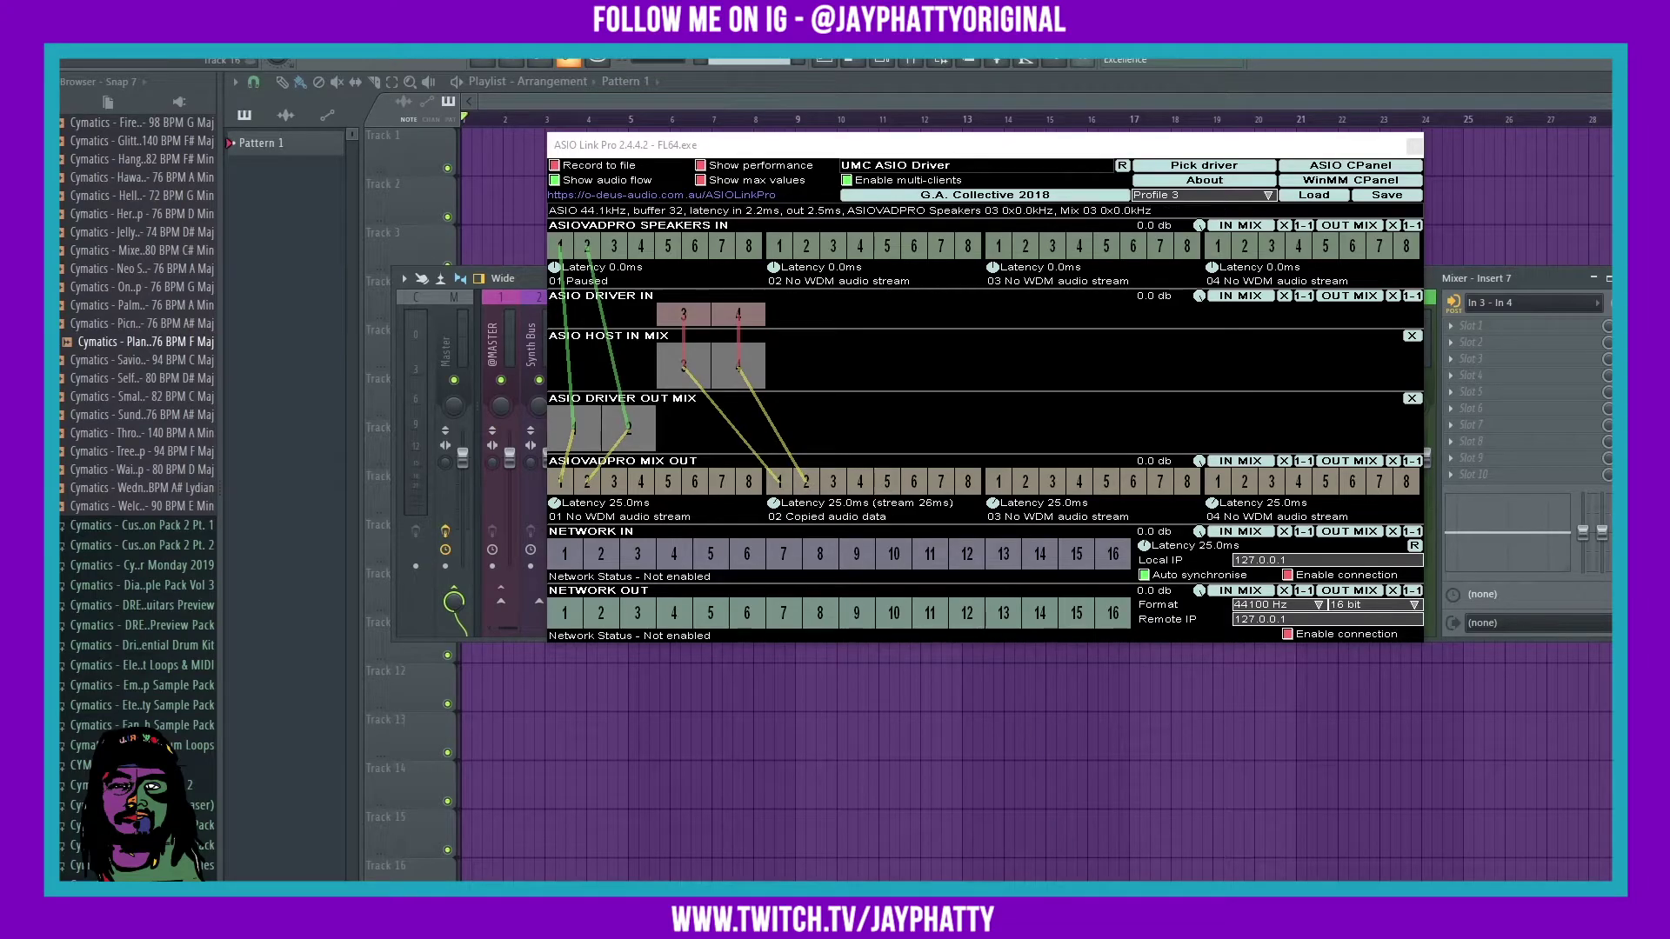
- In OBS, unhide all Audio Mixer channels, then hide Desktop Audio again
{"action": "left_click", "coordinate": [1087, 835]}
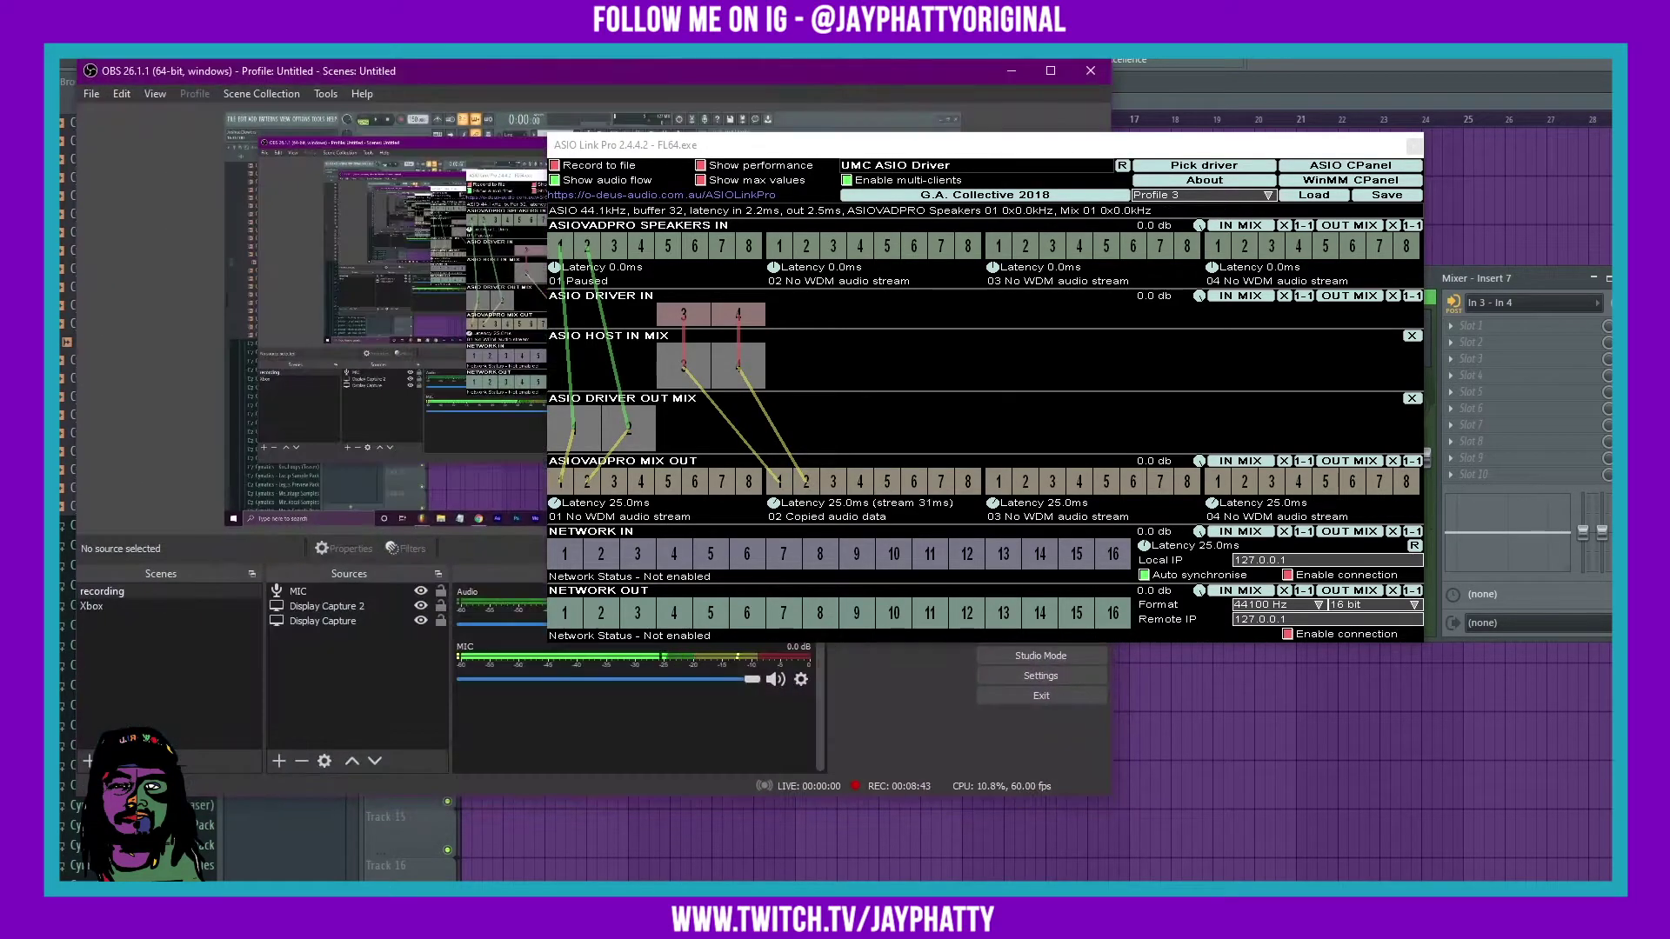
{"action": "left_click_drag", "start_coordinate": [670, 155], "coordinate": [1246, 202]}
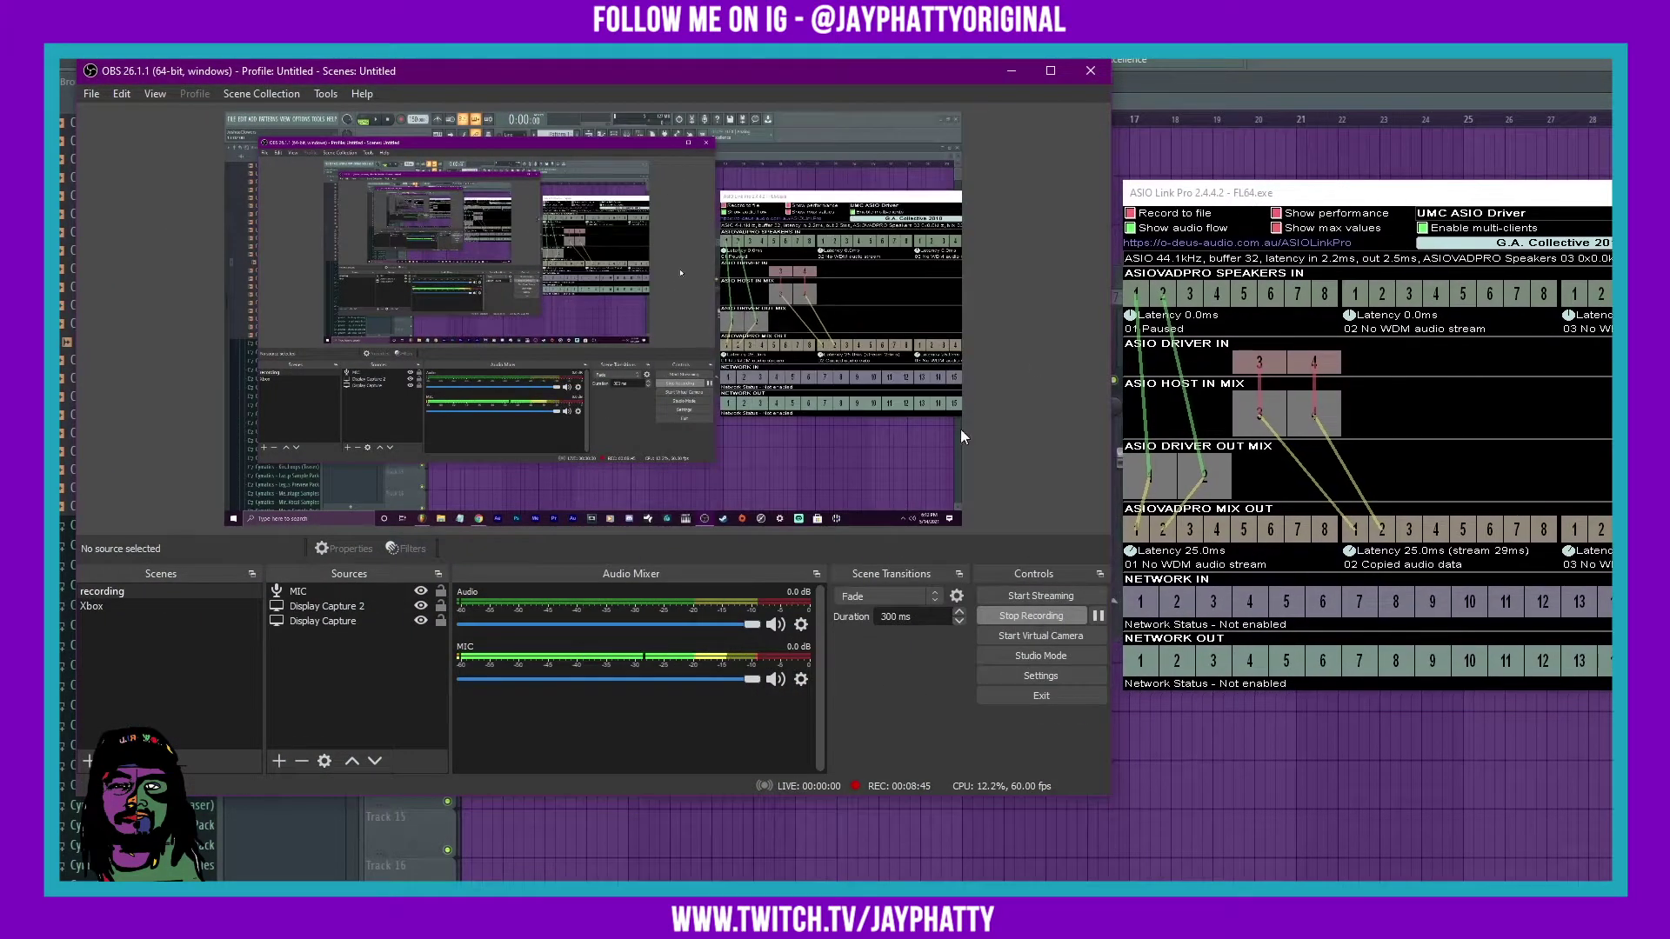
{"action": "right_click", "coordinate": [614, 729]}
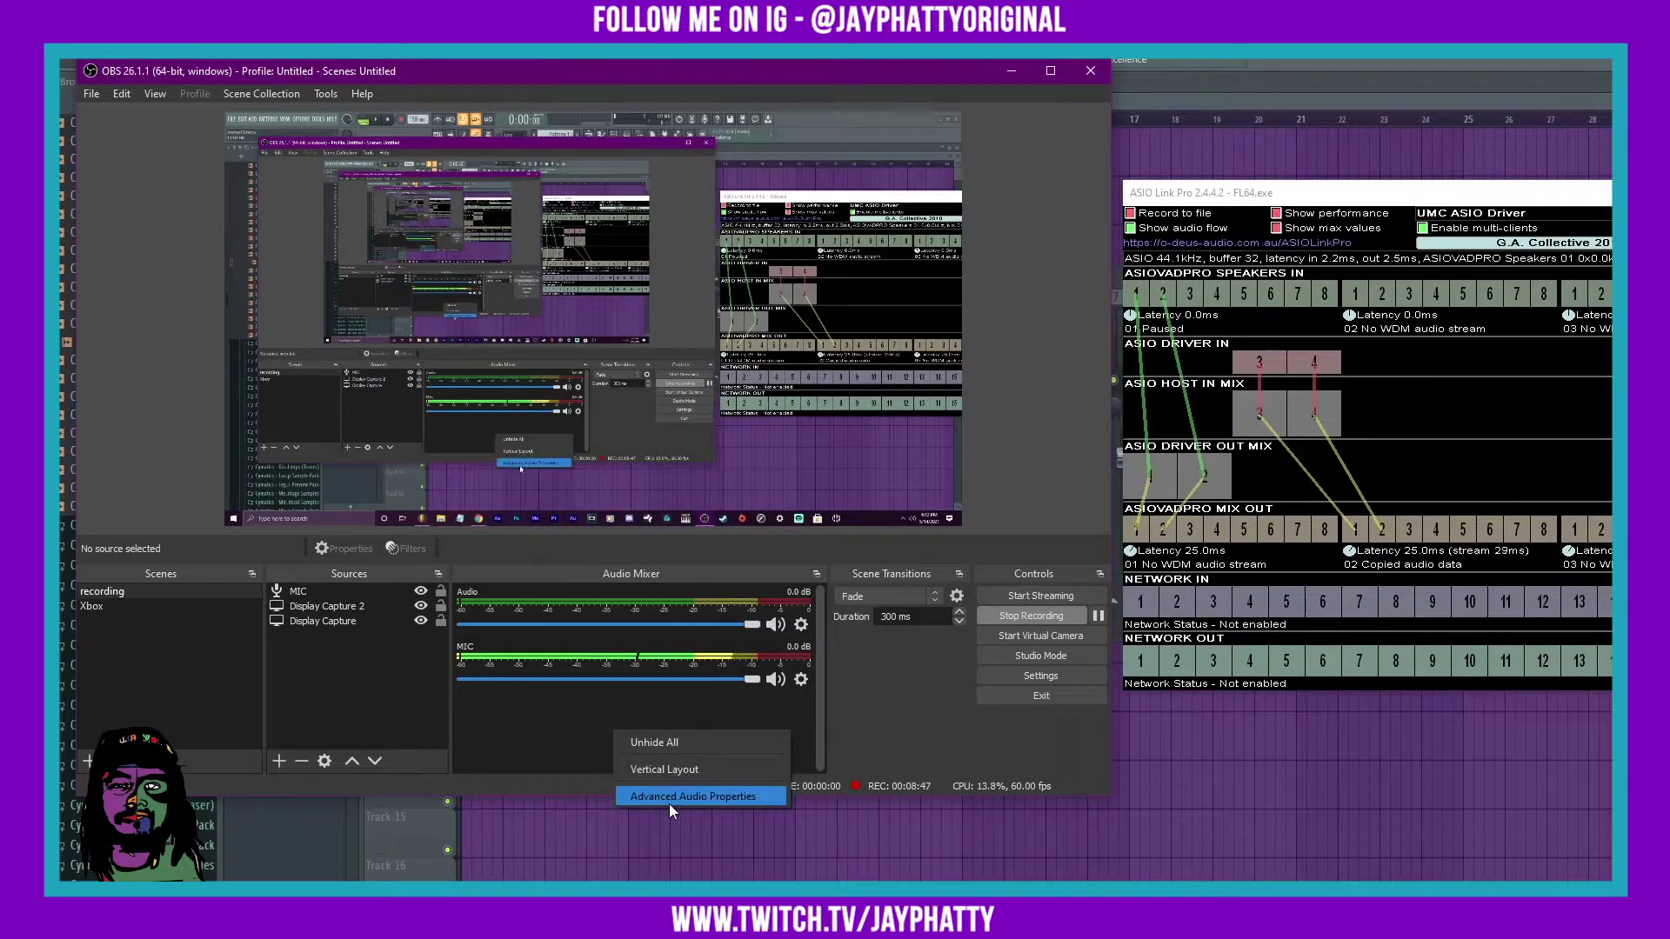
{"action": "left_click", "coordinate": [656, 746]}
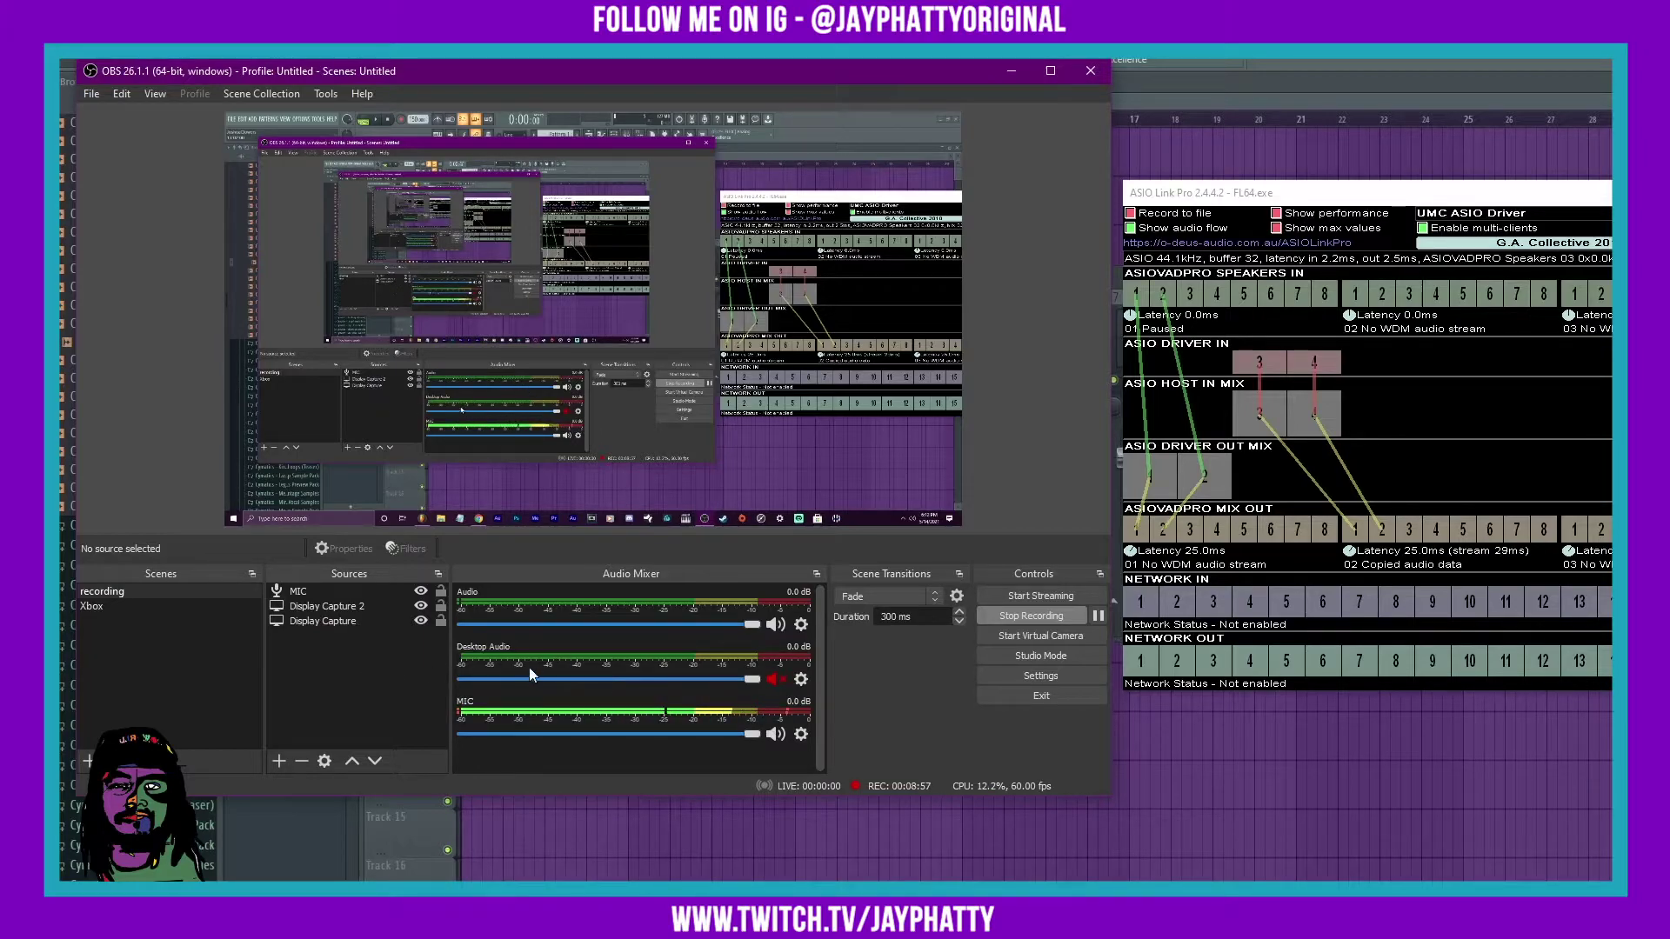
{"action": "left_click", "coordinate": [801, 680]}
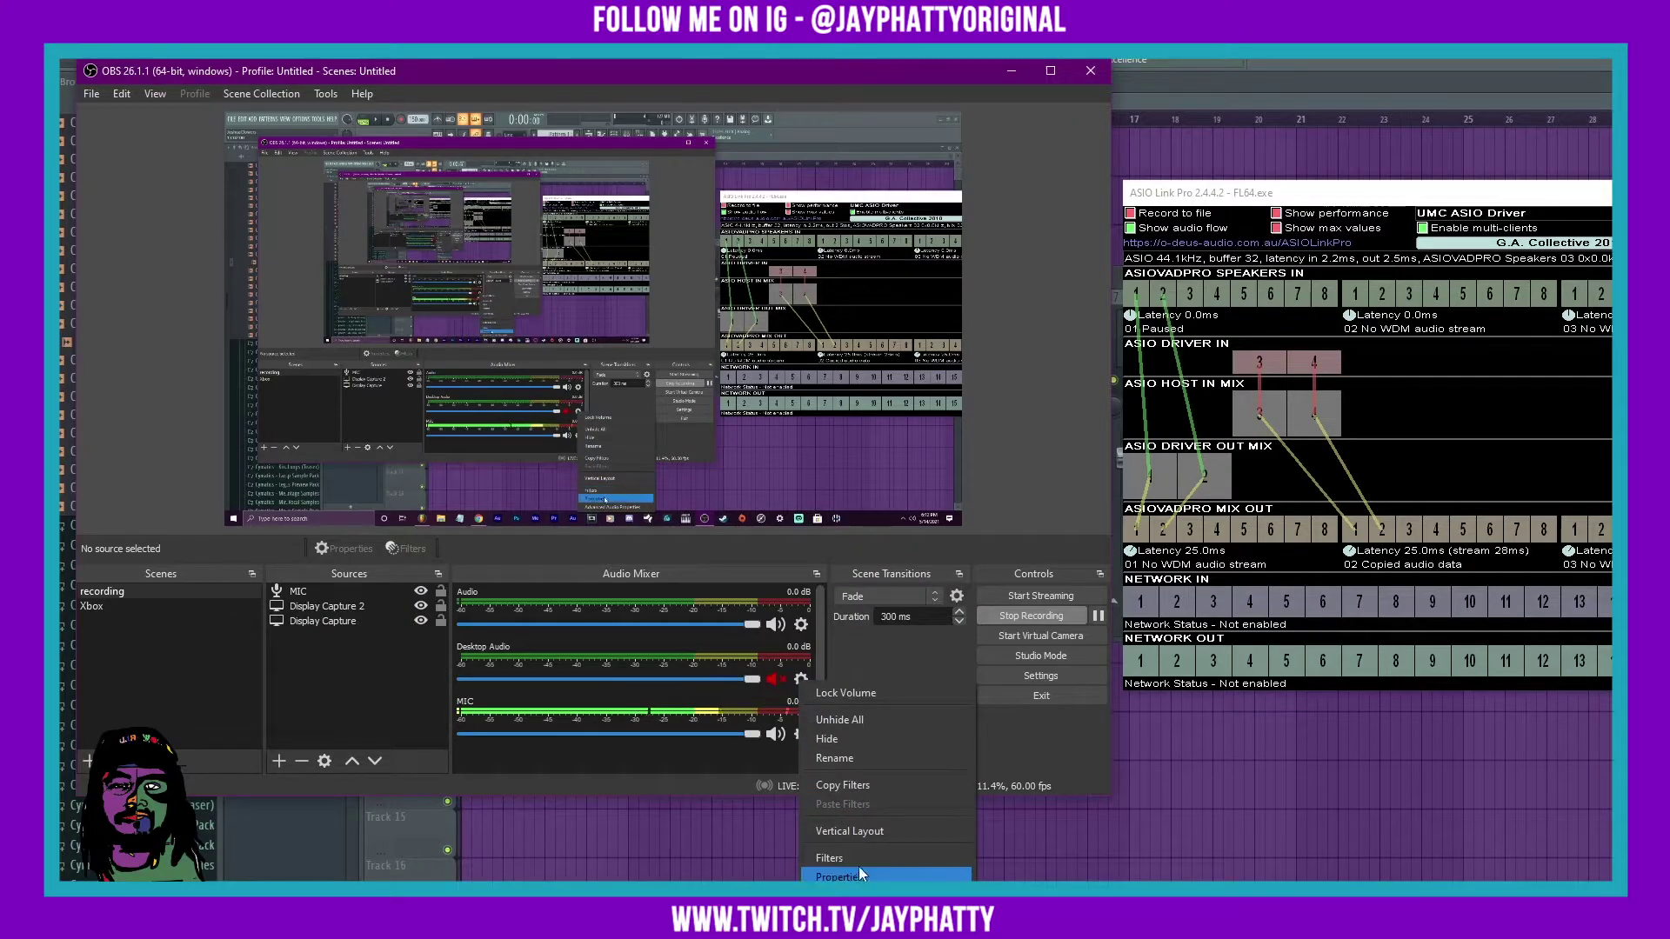
{"action": "left_click", "coordinate": [835, 740]}
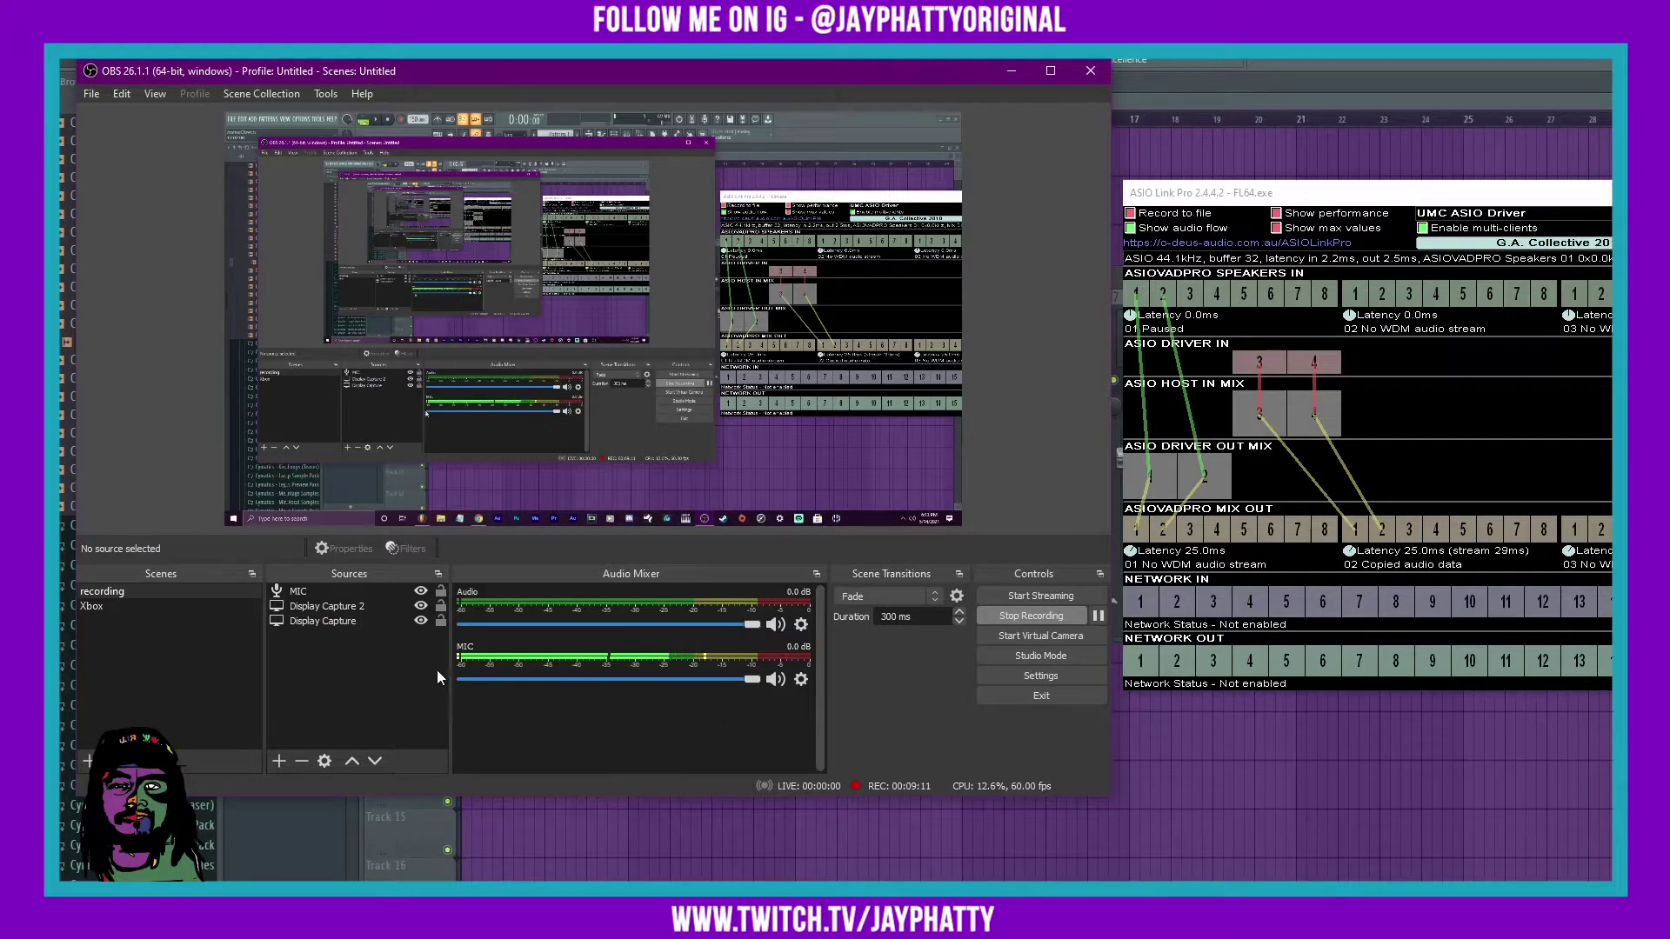
{"action": "left_click", "coordinate": [279, 761]}
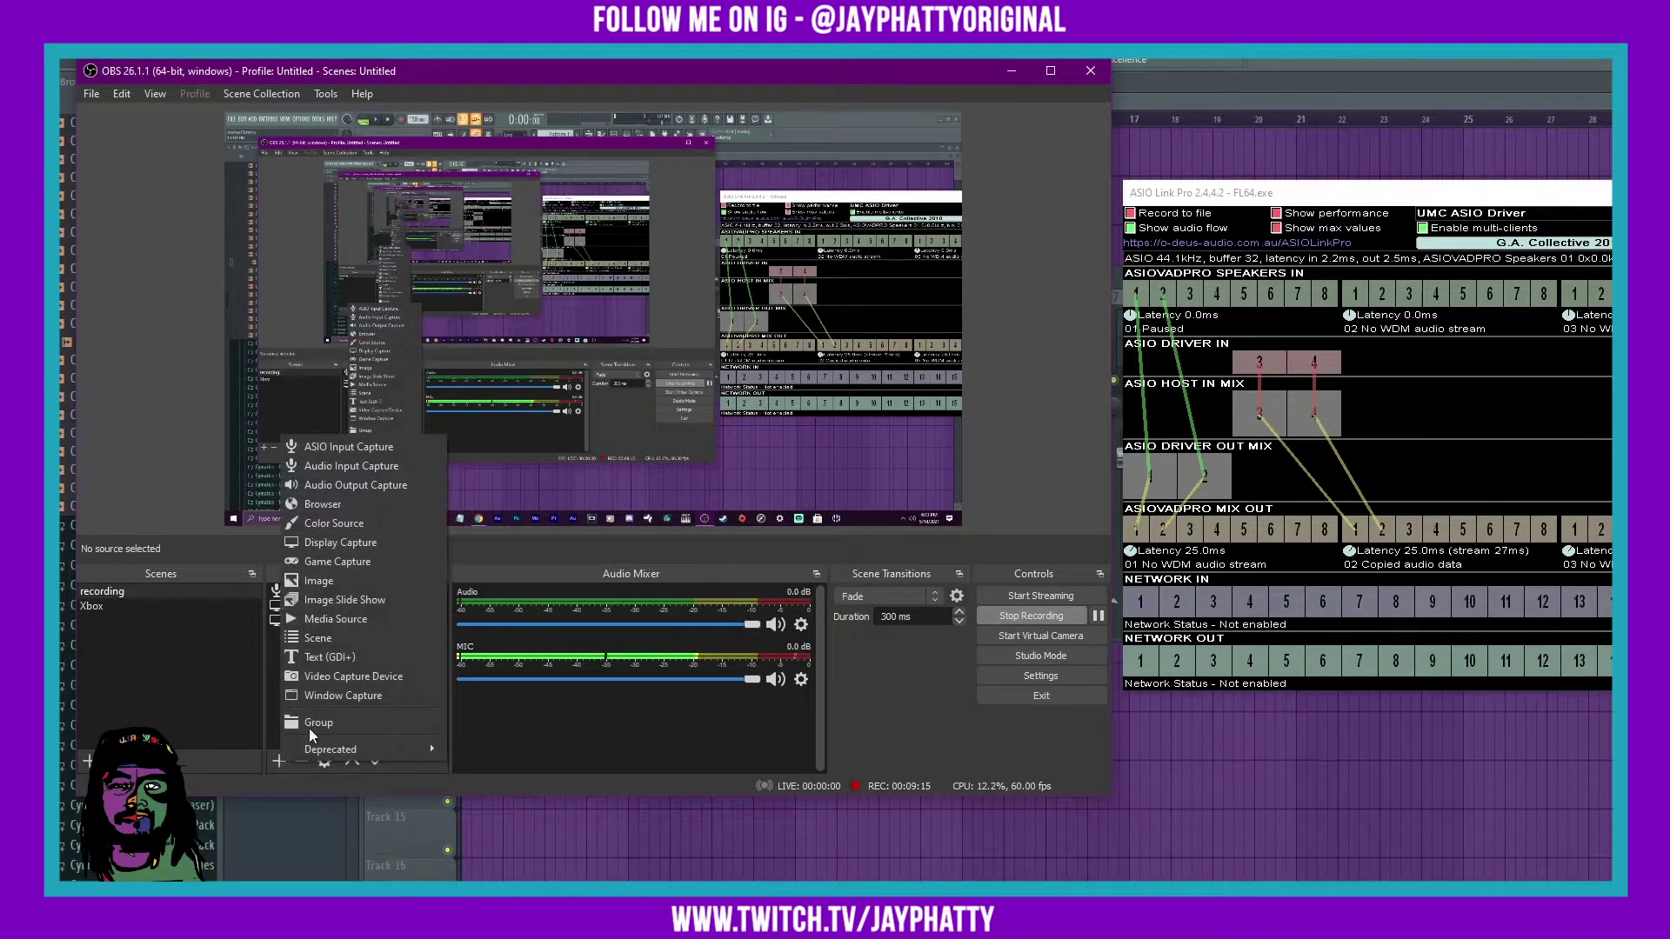
{"action": "left_click", "coordinate": [356, 468]}
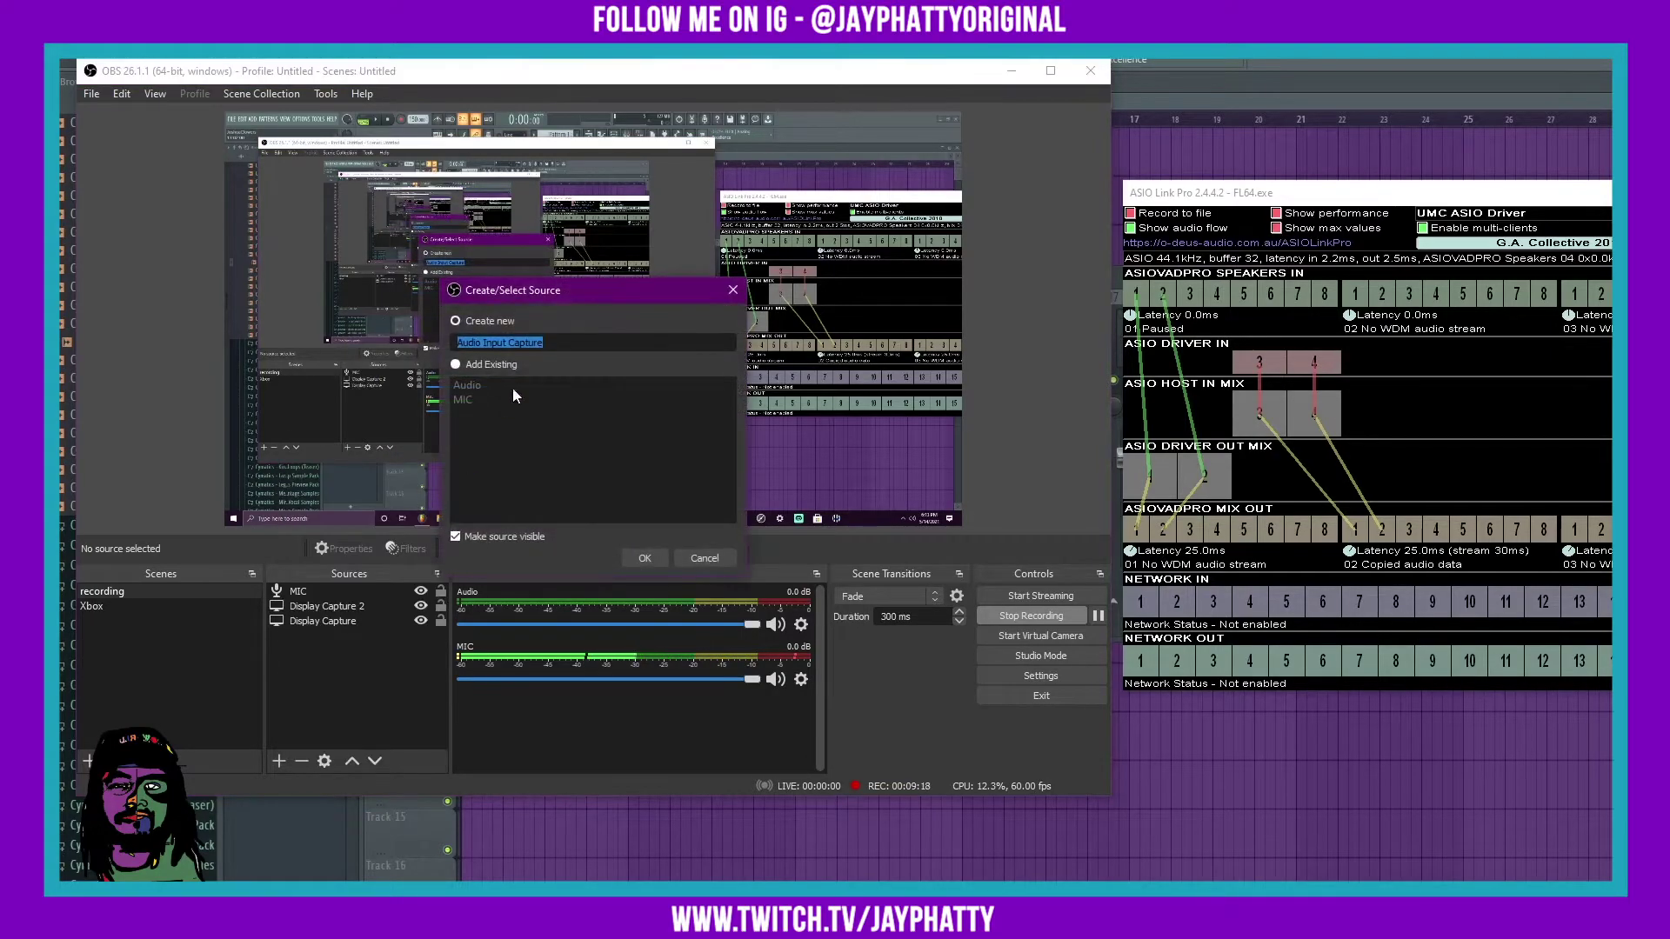
{"action": "left_click", "coordinate": [637, 558]}
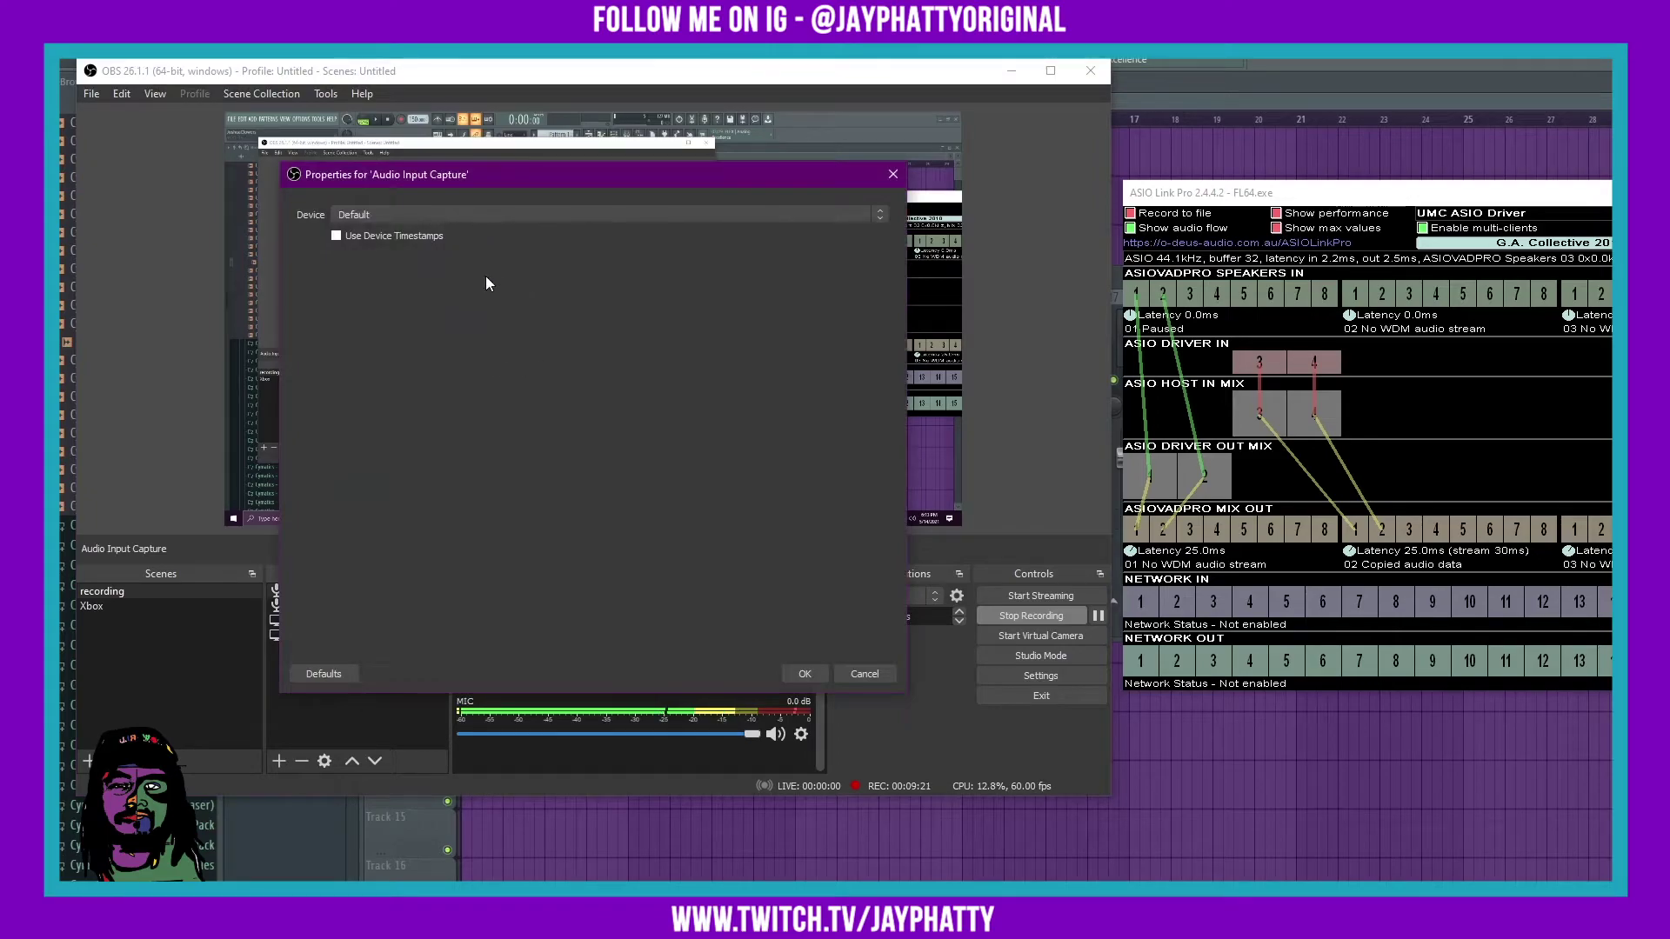
{"action": "left_click", "coordinate": [376, 216]}
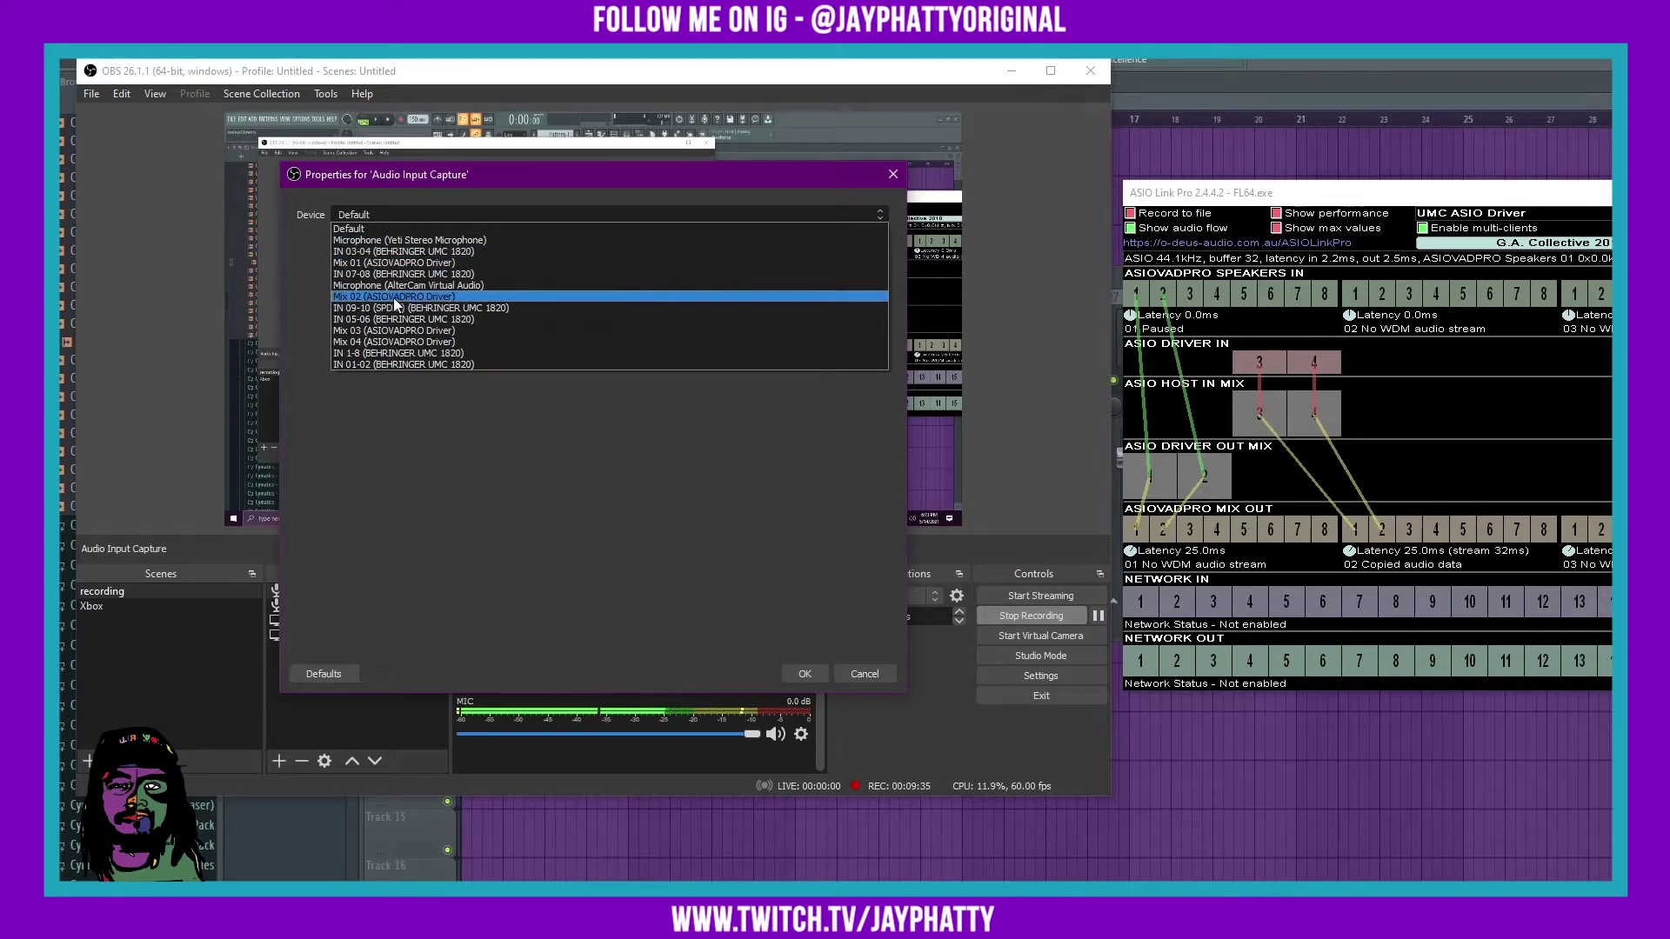
{"action": "left_click_drag", "start_coordinate": [1259, 200], "coordinate": [498, 193]}
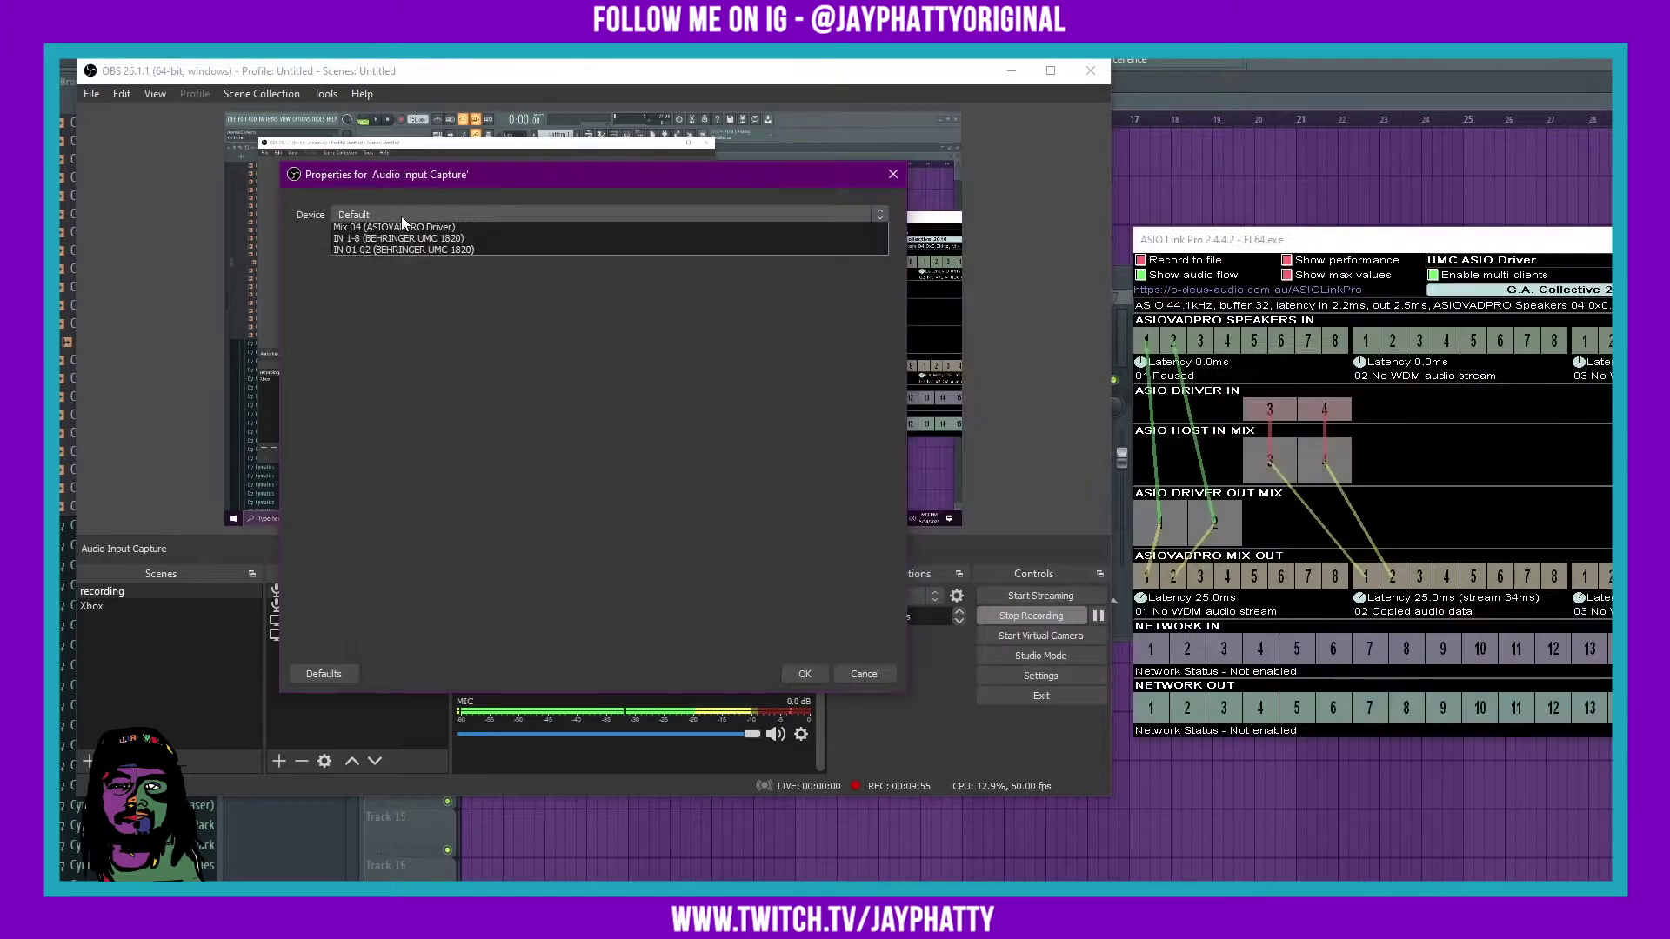
{"action": "left_click", "coordinate": [400, 215]}
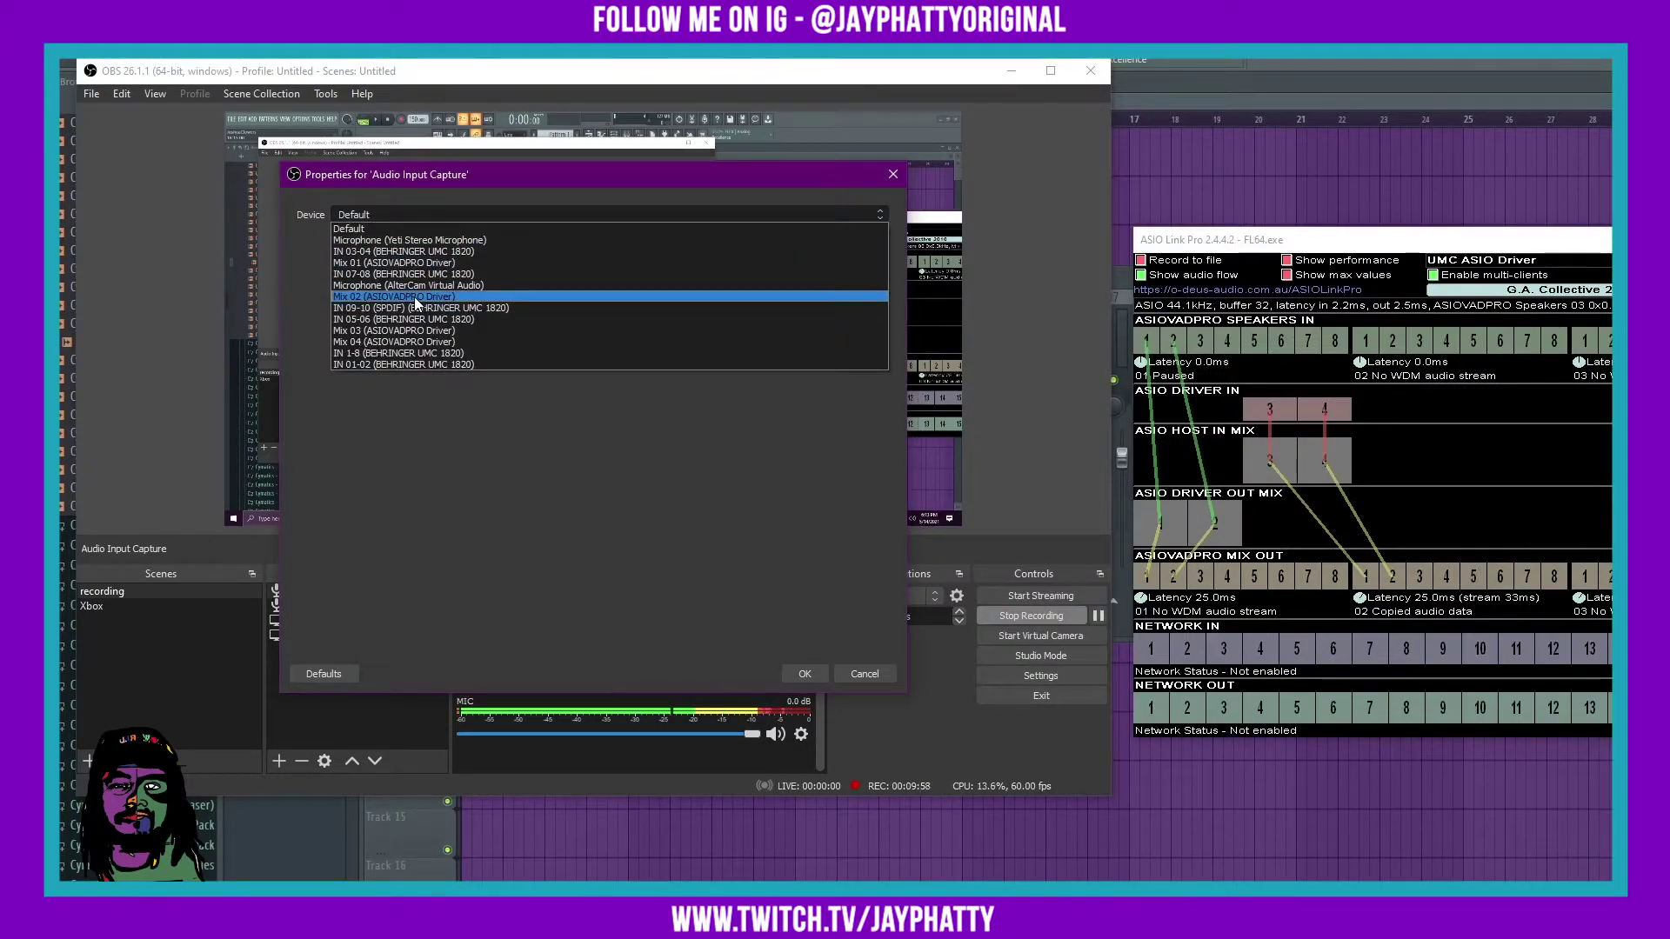
{"action": "left_click", "coordinate": [415, 296]}
{"action": "left_click", "coordinate": [802, 675]}
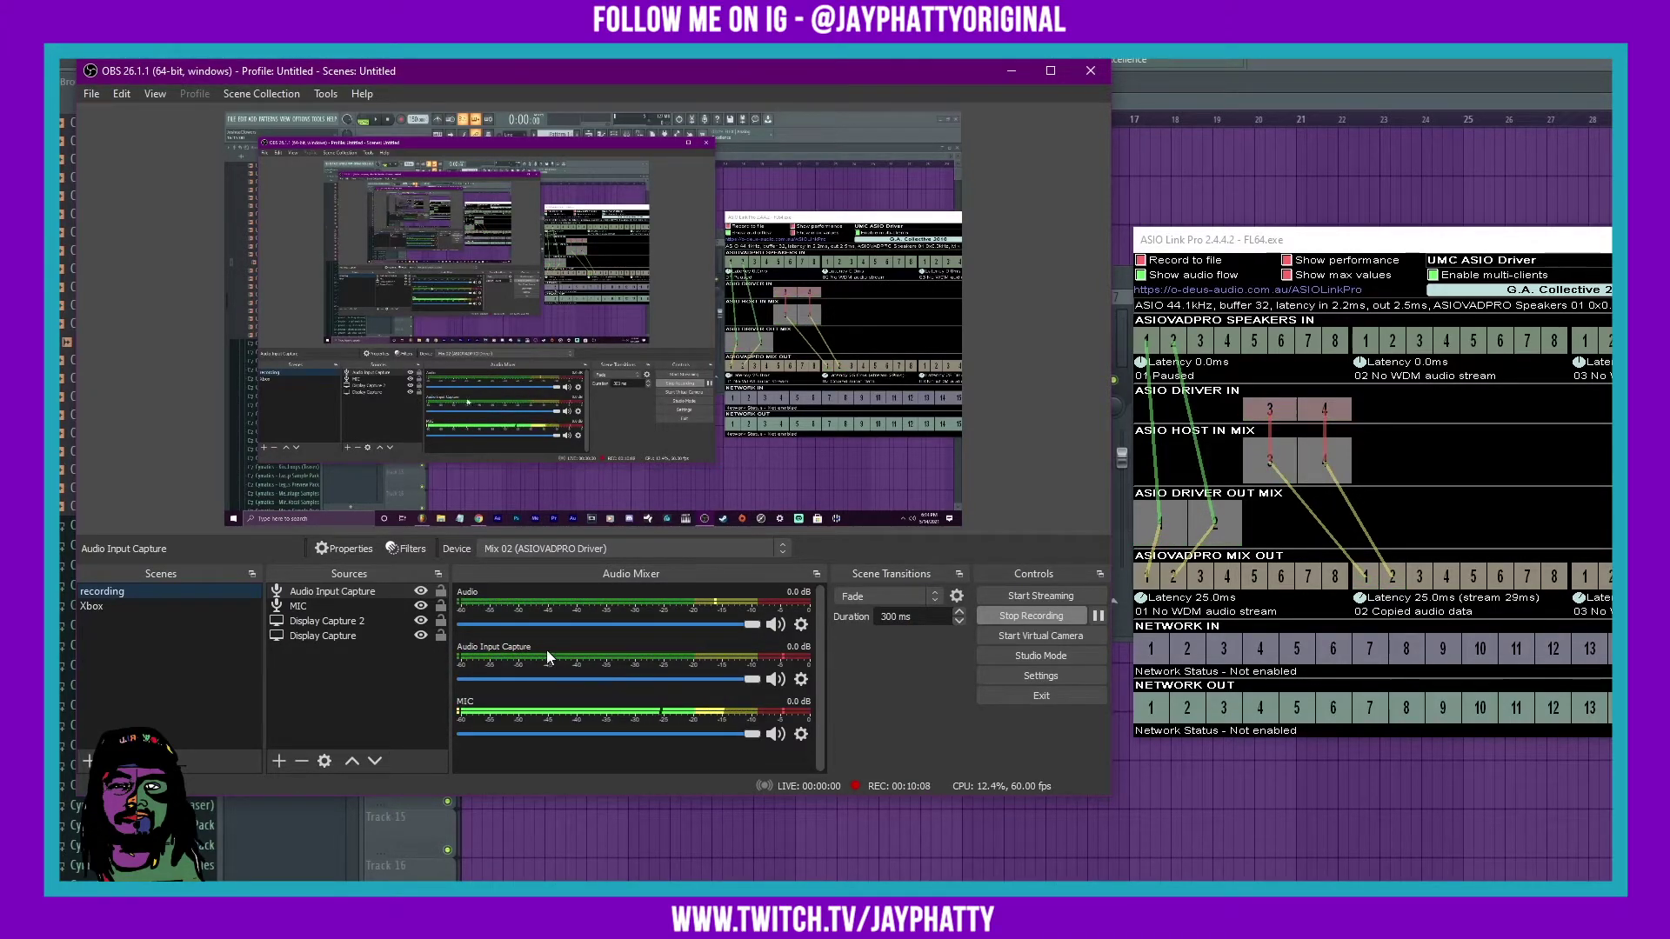
{"action": "right_click", "coordinate": [324, 591]}
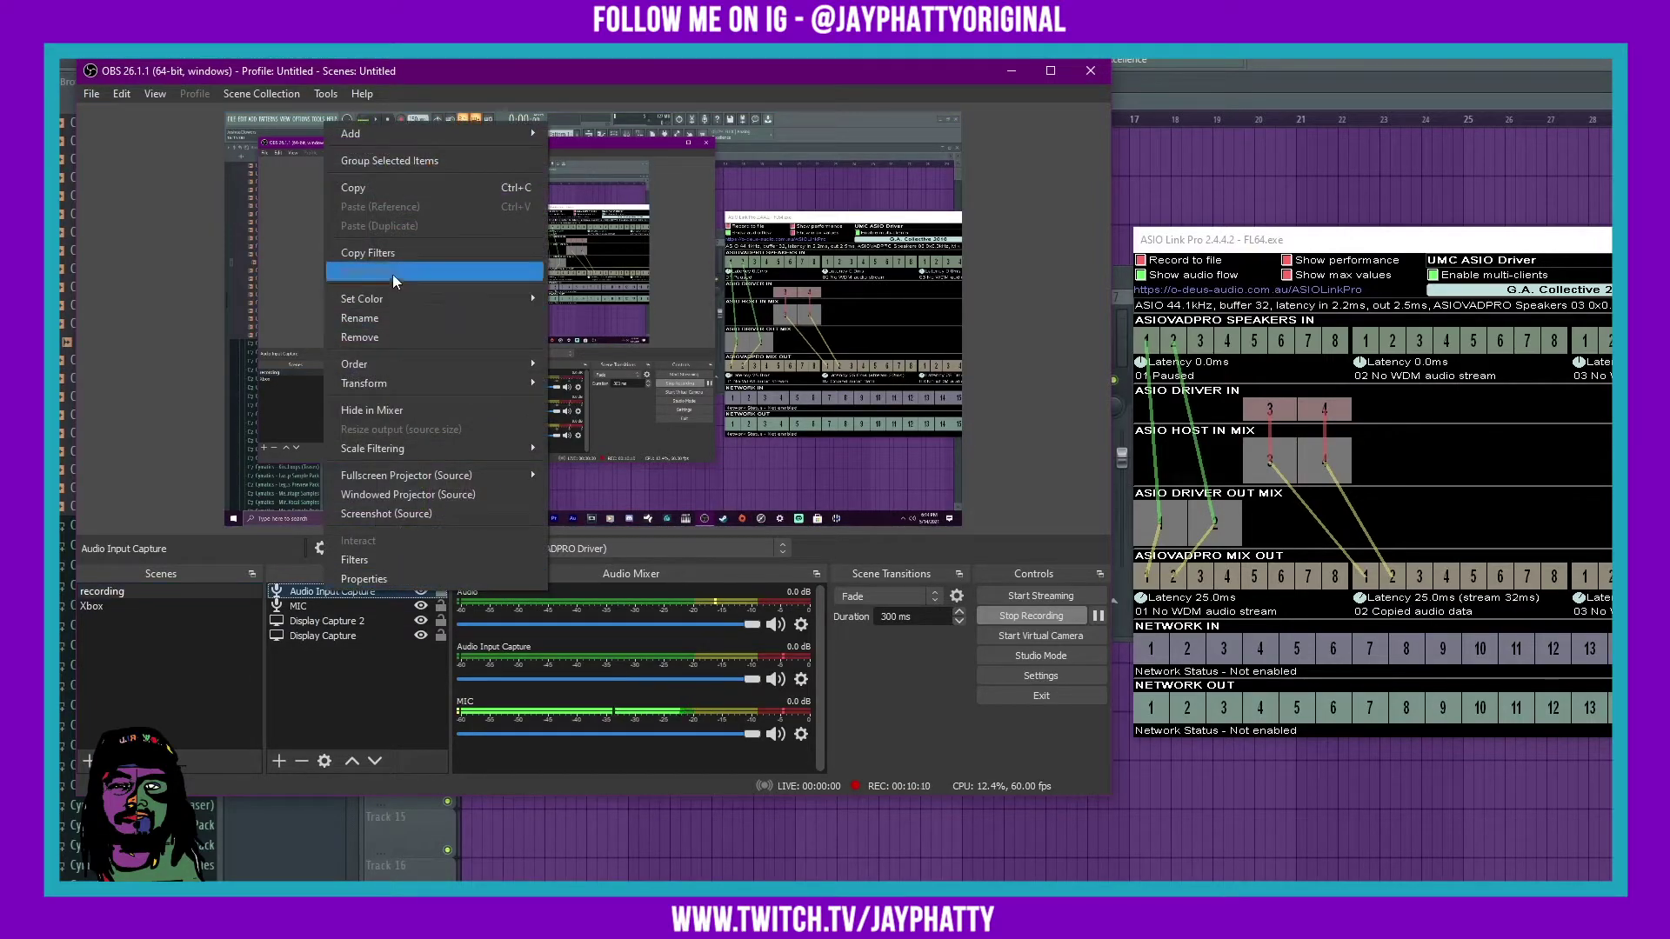
{"action": "left_click", "coordinate": [391, 340]}
{"action": "left_click", "coordinate": [655, 464]}
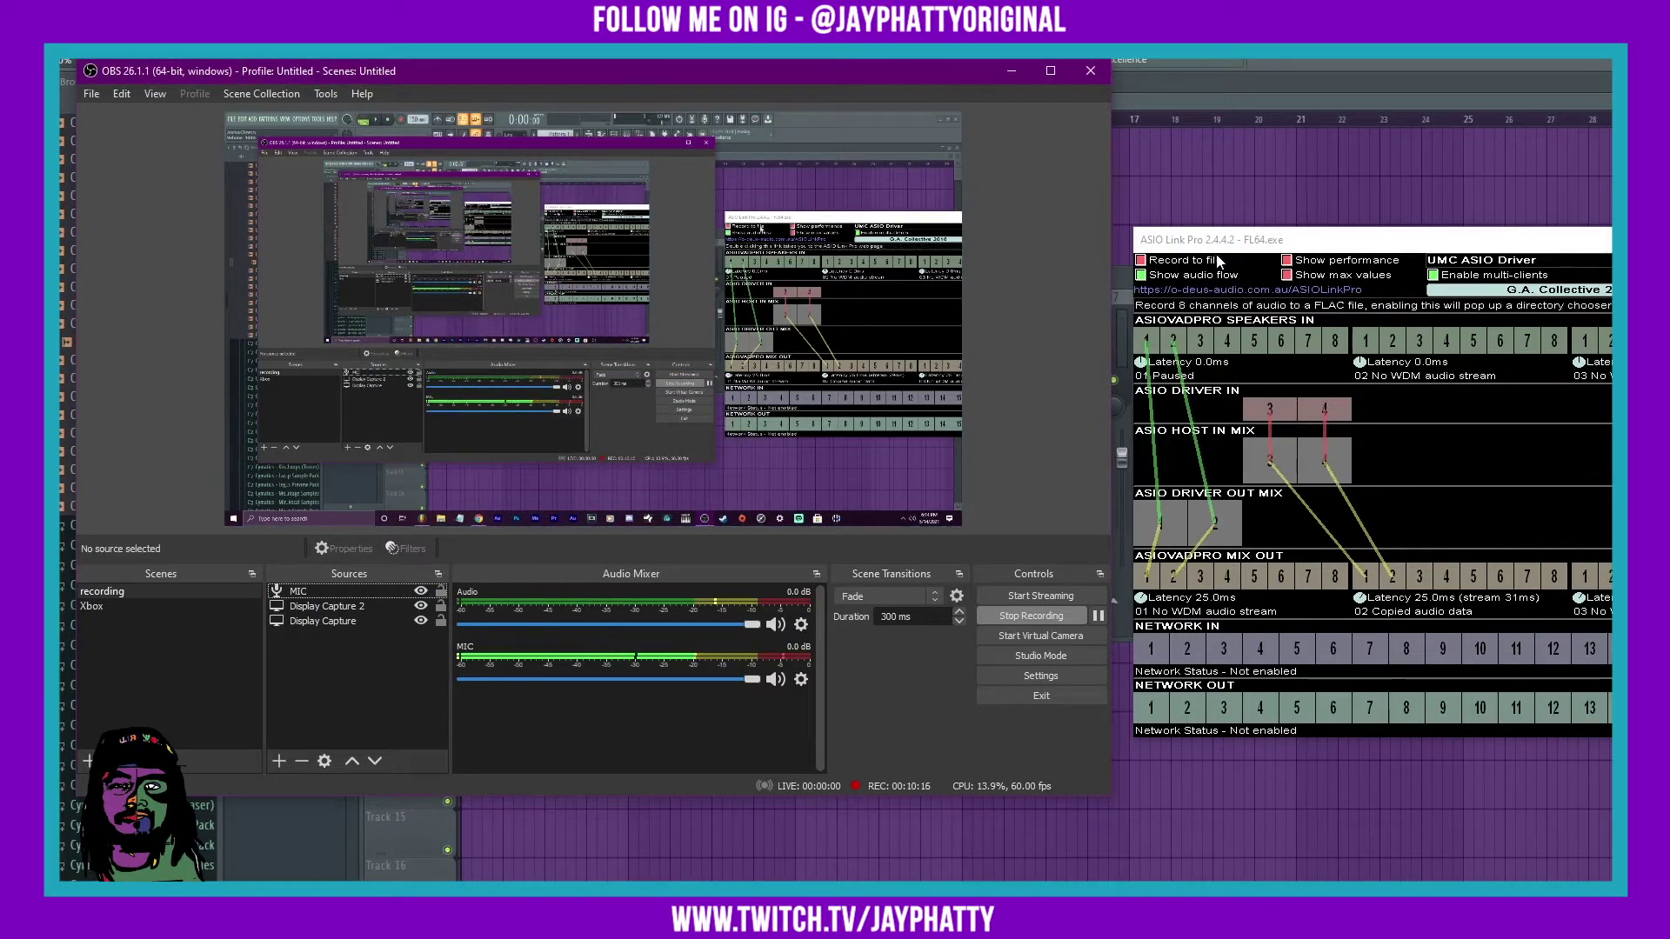
- Widen the ASIO Link Pro window and move it aside to uncover the OBS mixer
{"action": "left_click_drag", "start_coordinate": [1218, 239], "coordinate": [619, 211]}
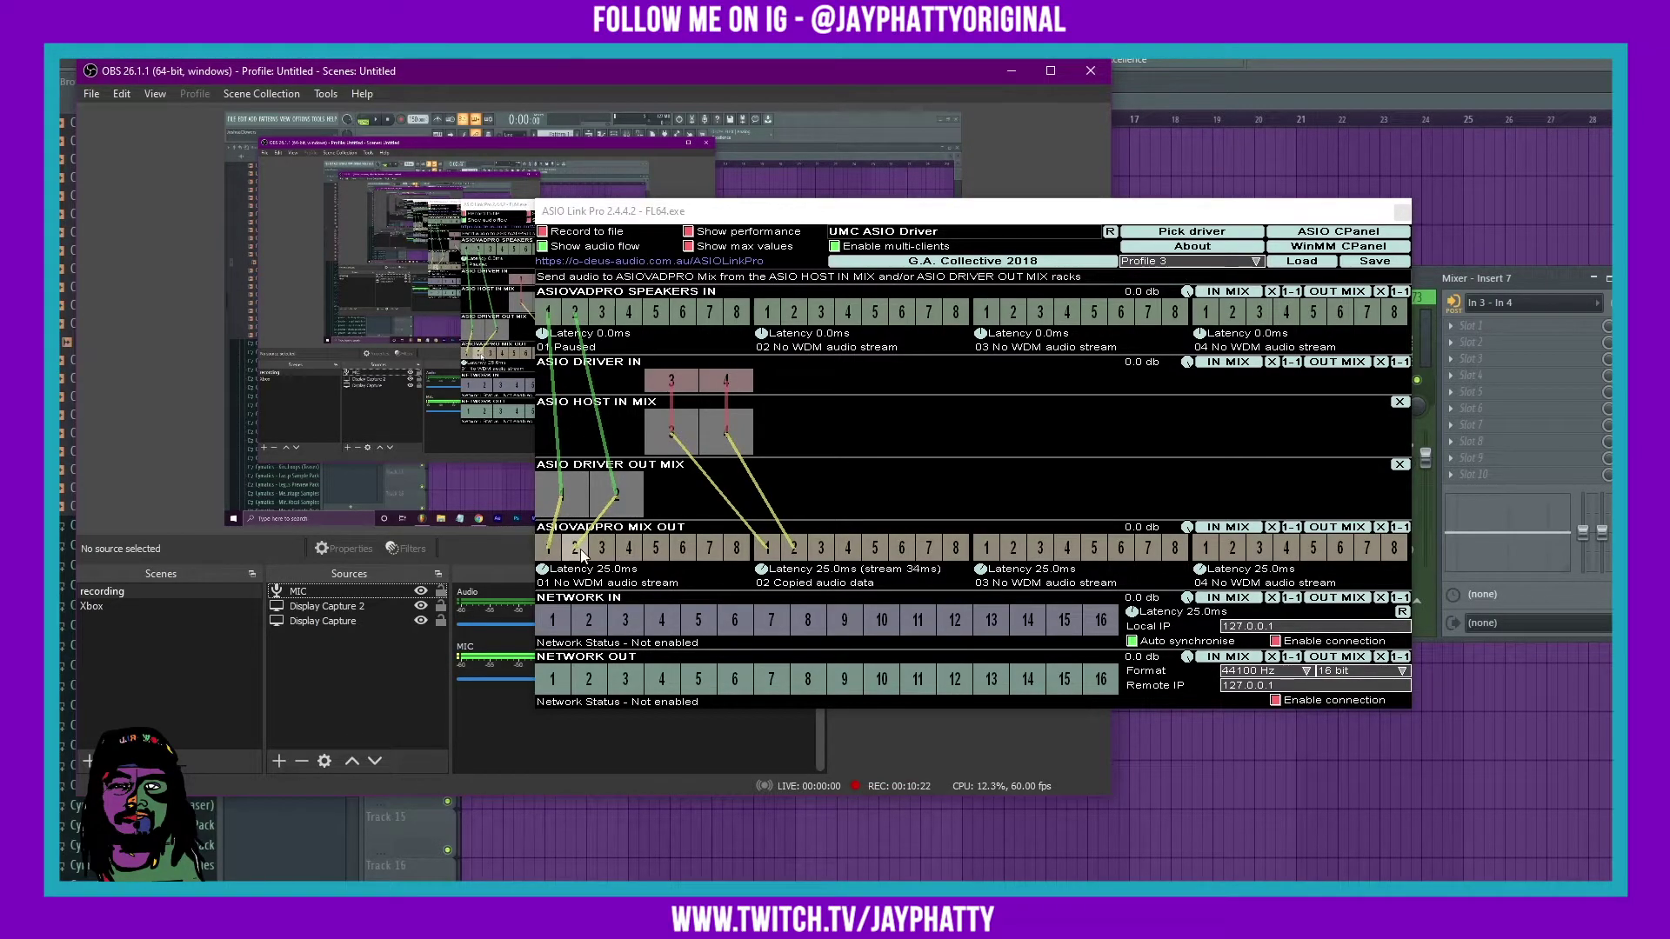
{"action": "left_click", "coordinate": [506, 738]}
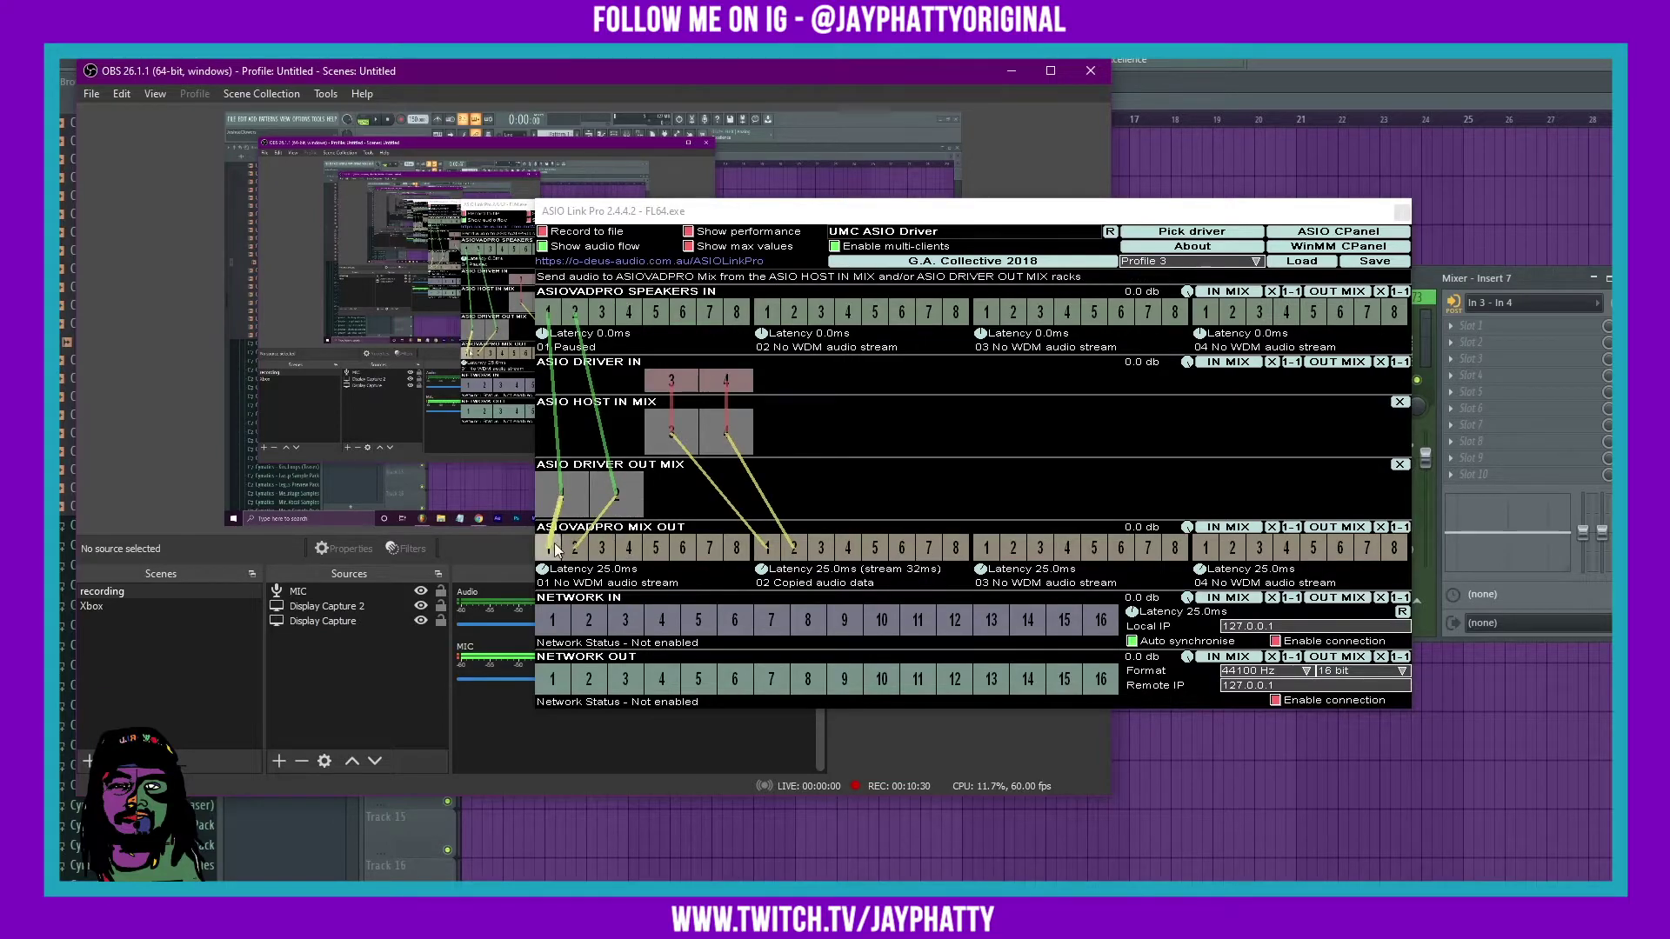
{"action": "left_click_drag", "start_coordinate": [565, 210], "coordinate": [937, 199]}
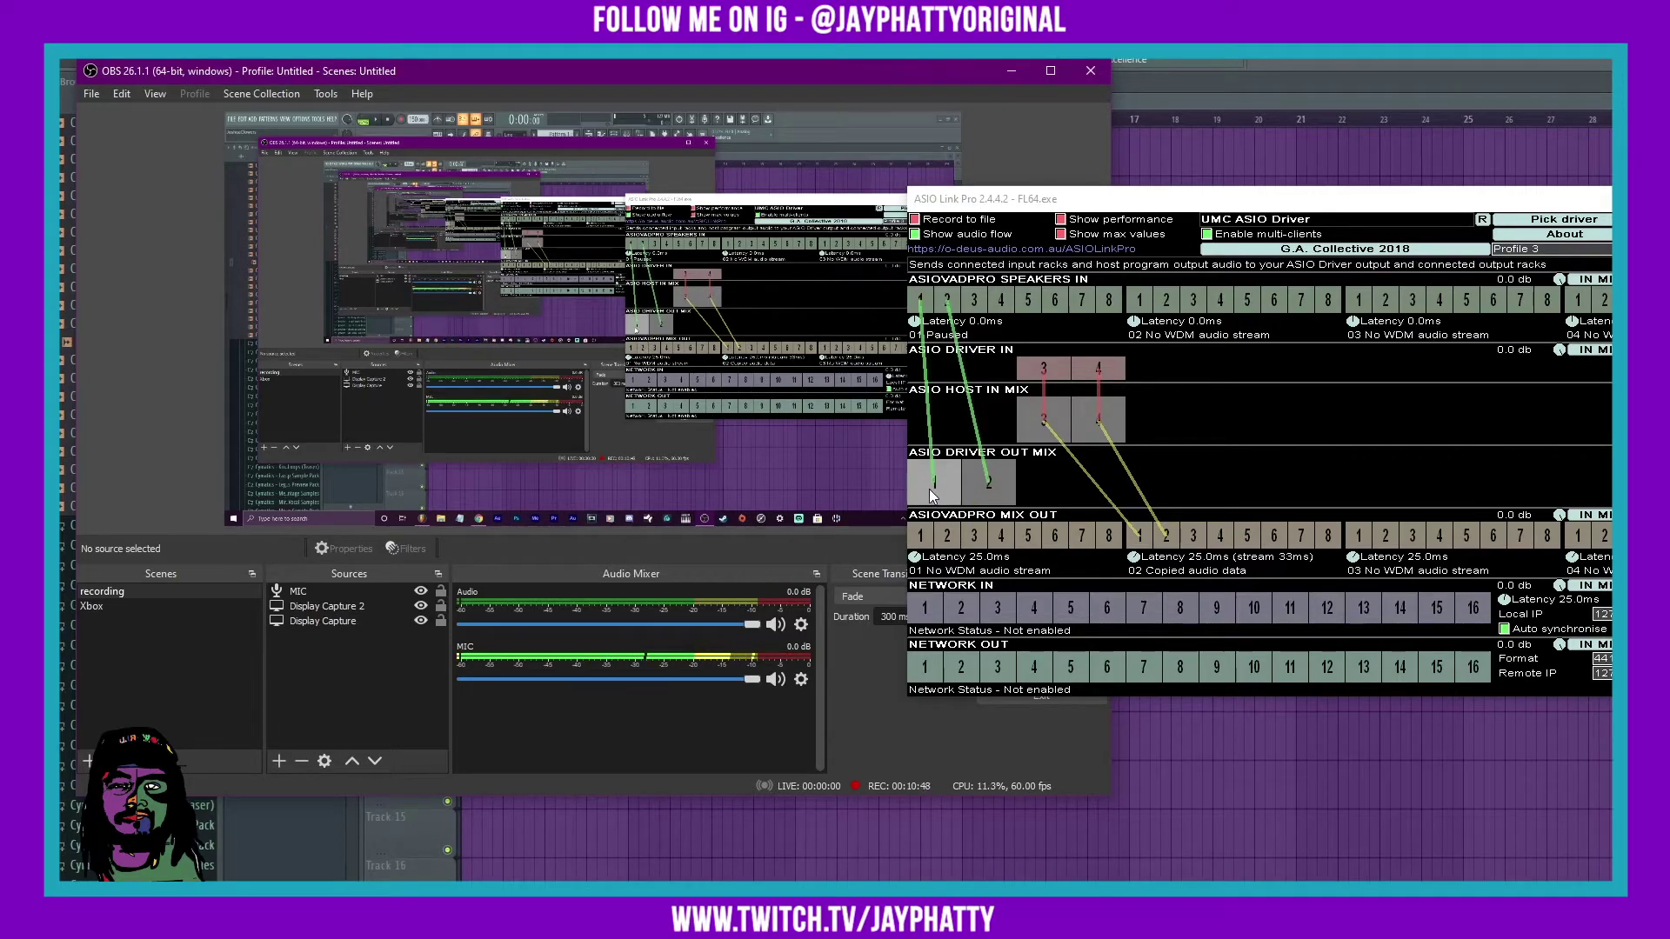
- Route driver-out mix channels 1 and 2 into Mix 02 inputs 1 and 2, then reposition the window
{"action": "left_click_drag", "start_coordinate": [929, 489], "coordinate": [1139, 535]}
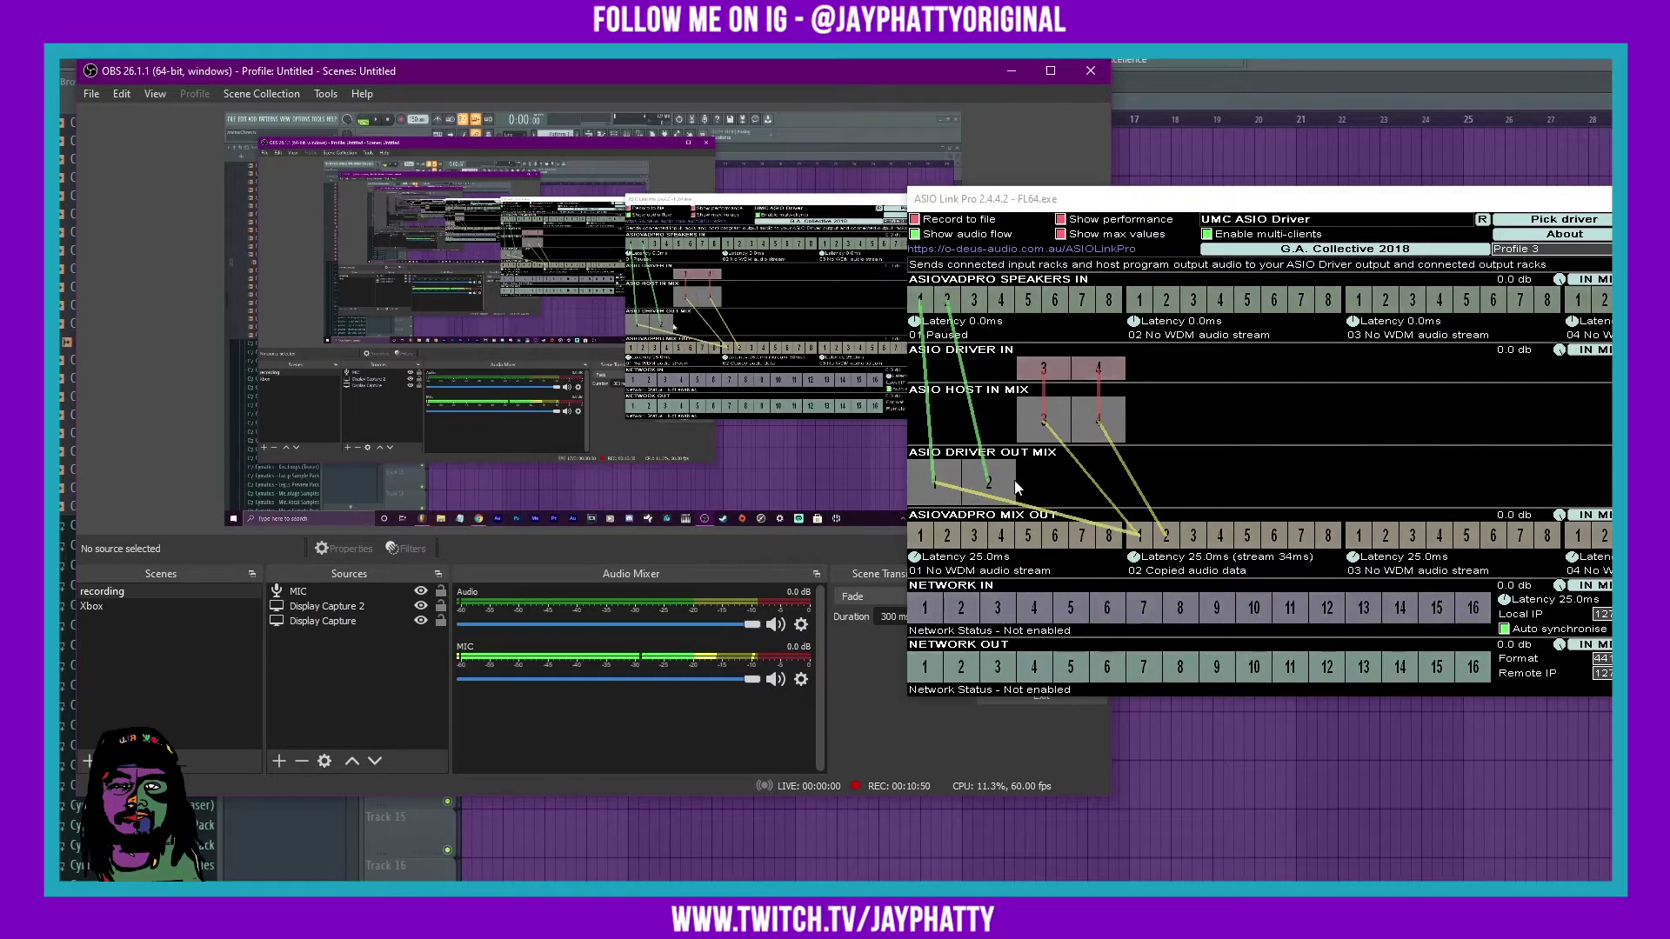
{"action": "left_click_drag", "start_coordinate": [1014, 487], "coordinate": [1161, 544]}
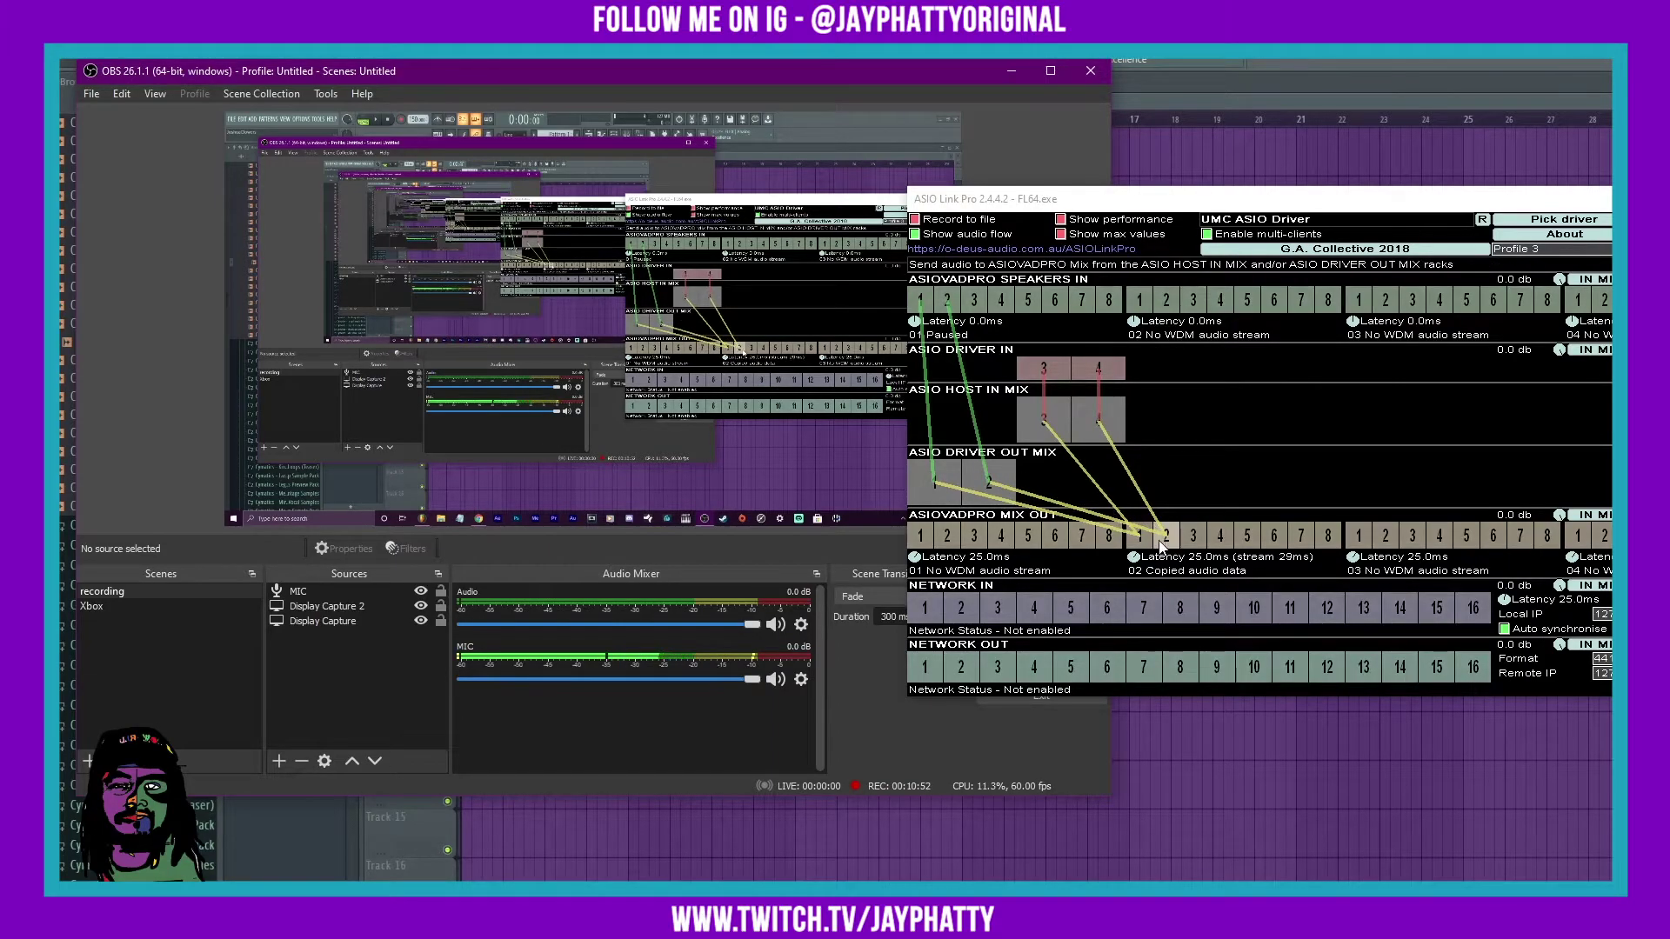
{"action": "left_click_drag", "start_coordinate": [1209, 198], "coordinate": [471, 351]}
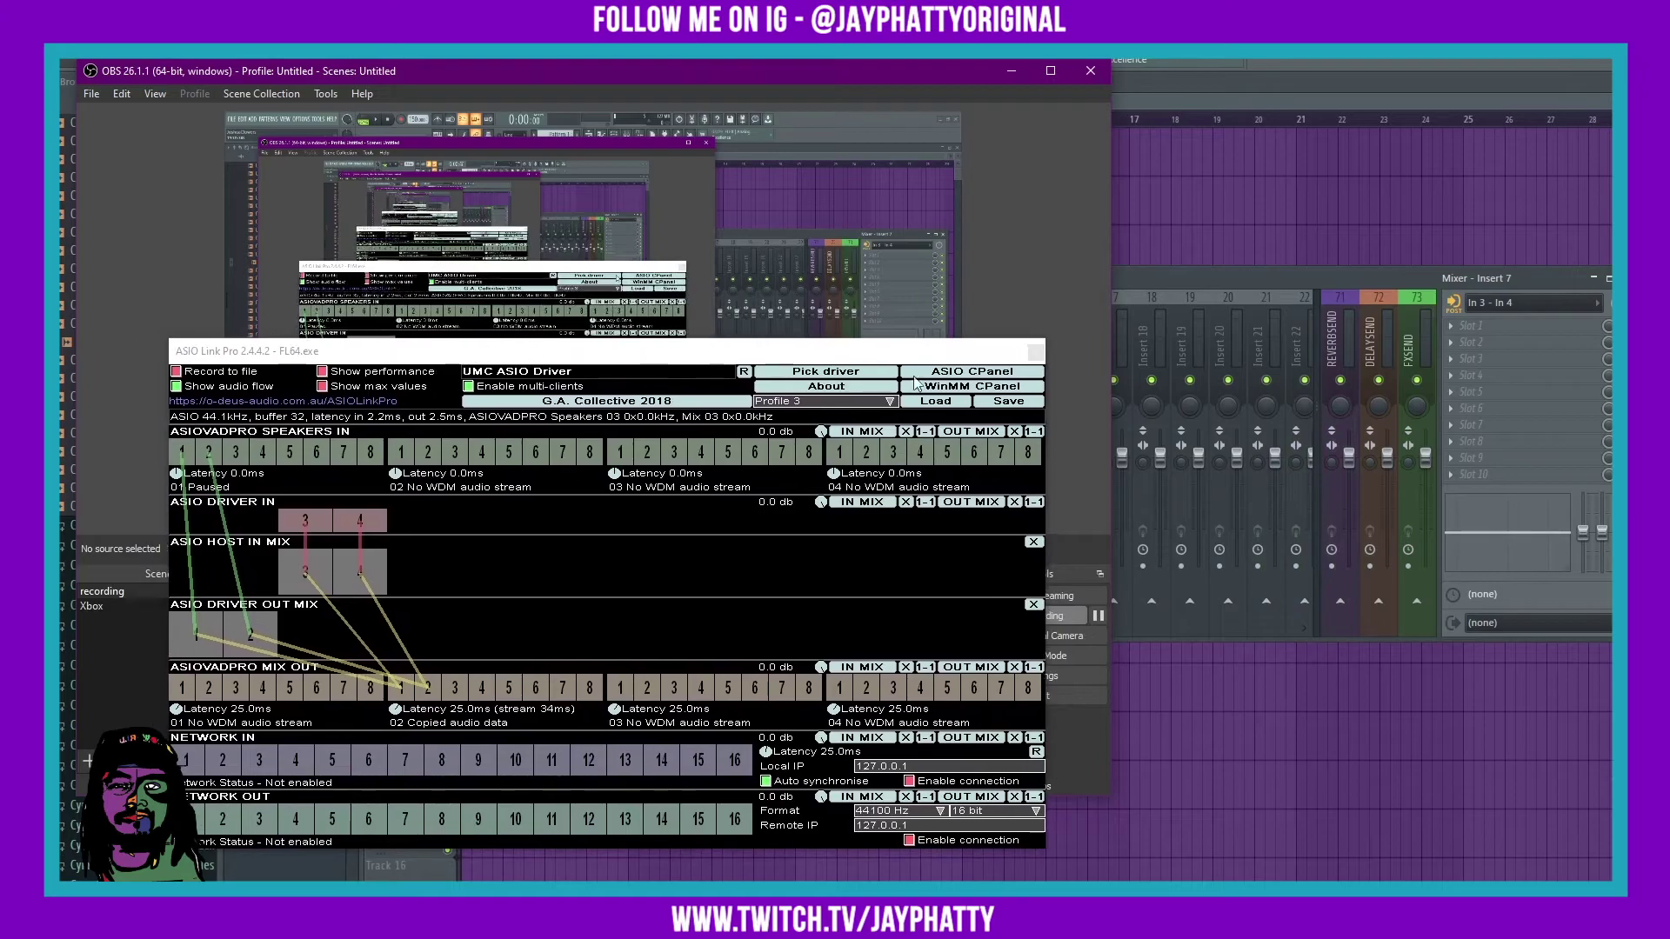
{"action": "left_click_drag", "start_coordinate": [915, 357], "coordinate": [795, 605]}
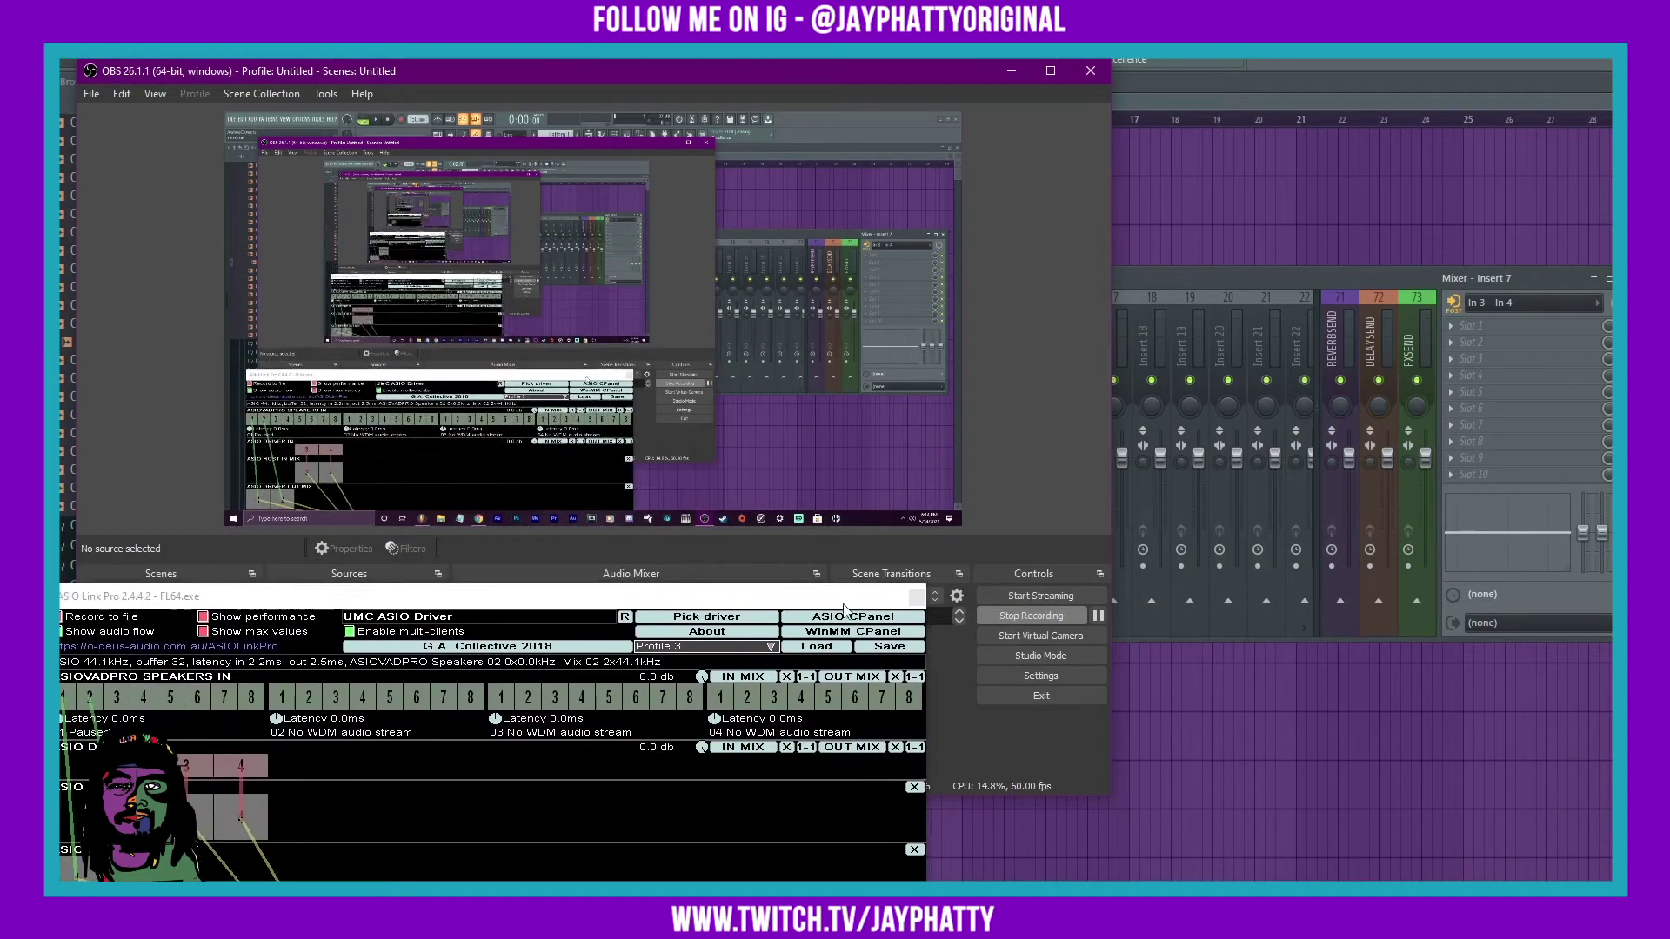
- Close ASIO Link Pro and shift the OBS window right to uncover FL Studio
{"action": "left_click", "coordinate": [915, 598]}
{"action": "left_click_drag", "start_coordinate": [844, 72], "coordinate": [1084, 128]}
{"action": "left_click_drag", "start_coordinate": [1168, 137], "coordinate": [1354, 144]}
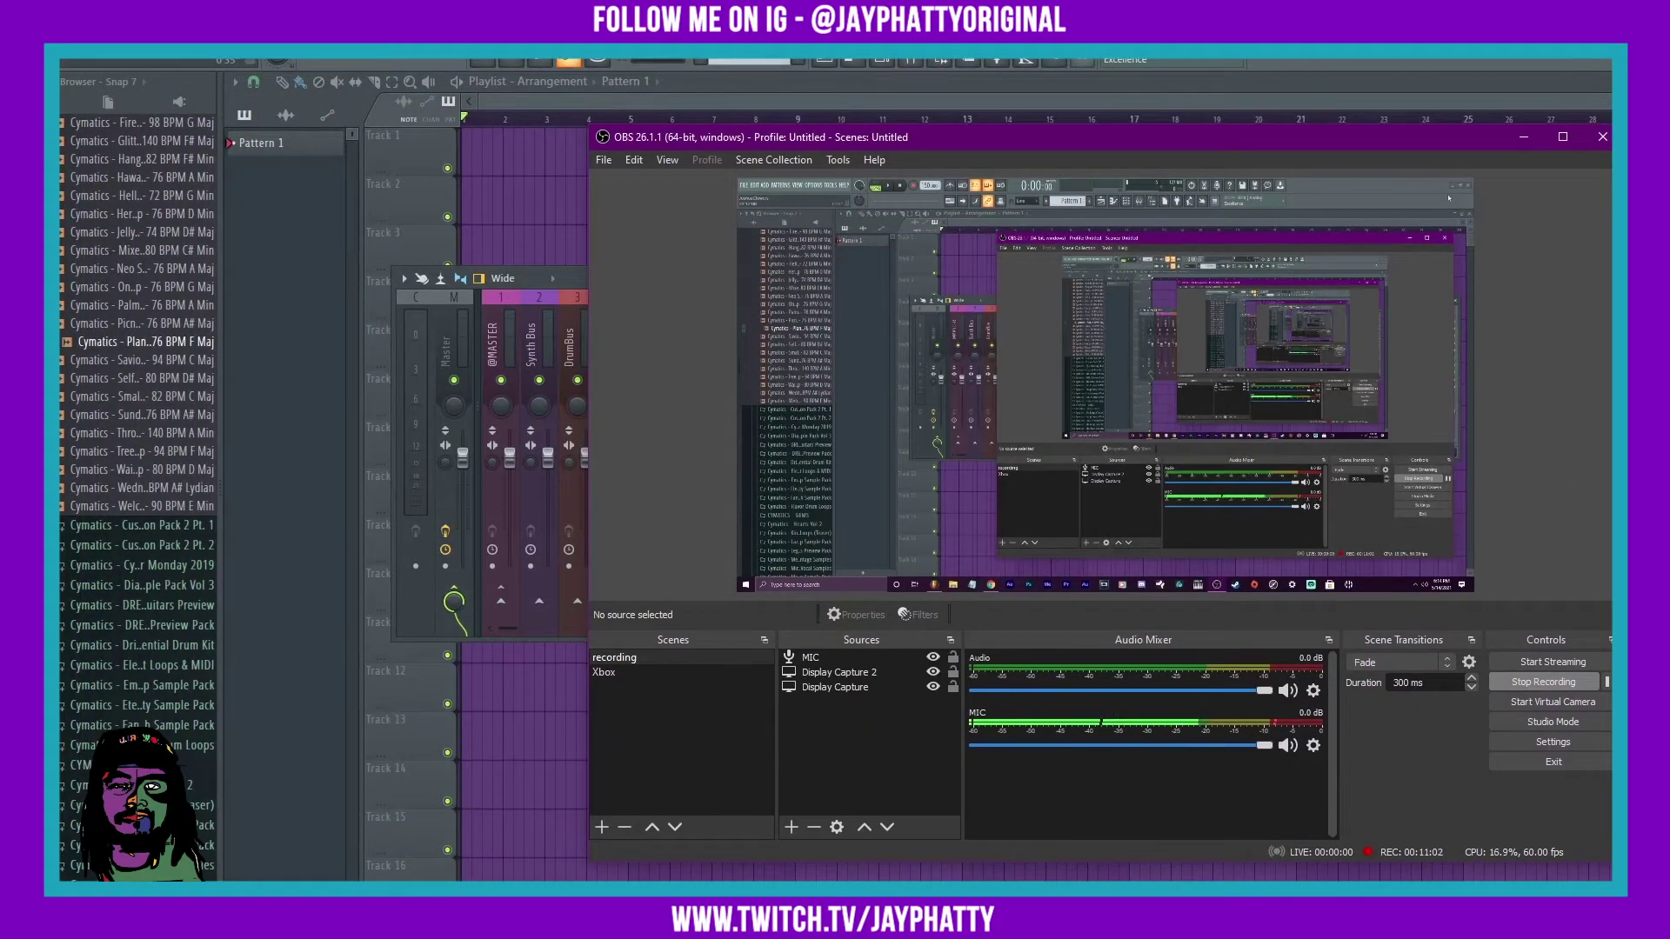
- Restore FL Studio to a smaller window on the right, with OBS on the left
{"action": "left_click_drag", "start_coordinate": [725, 60], "coordinate": [725, 208]}
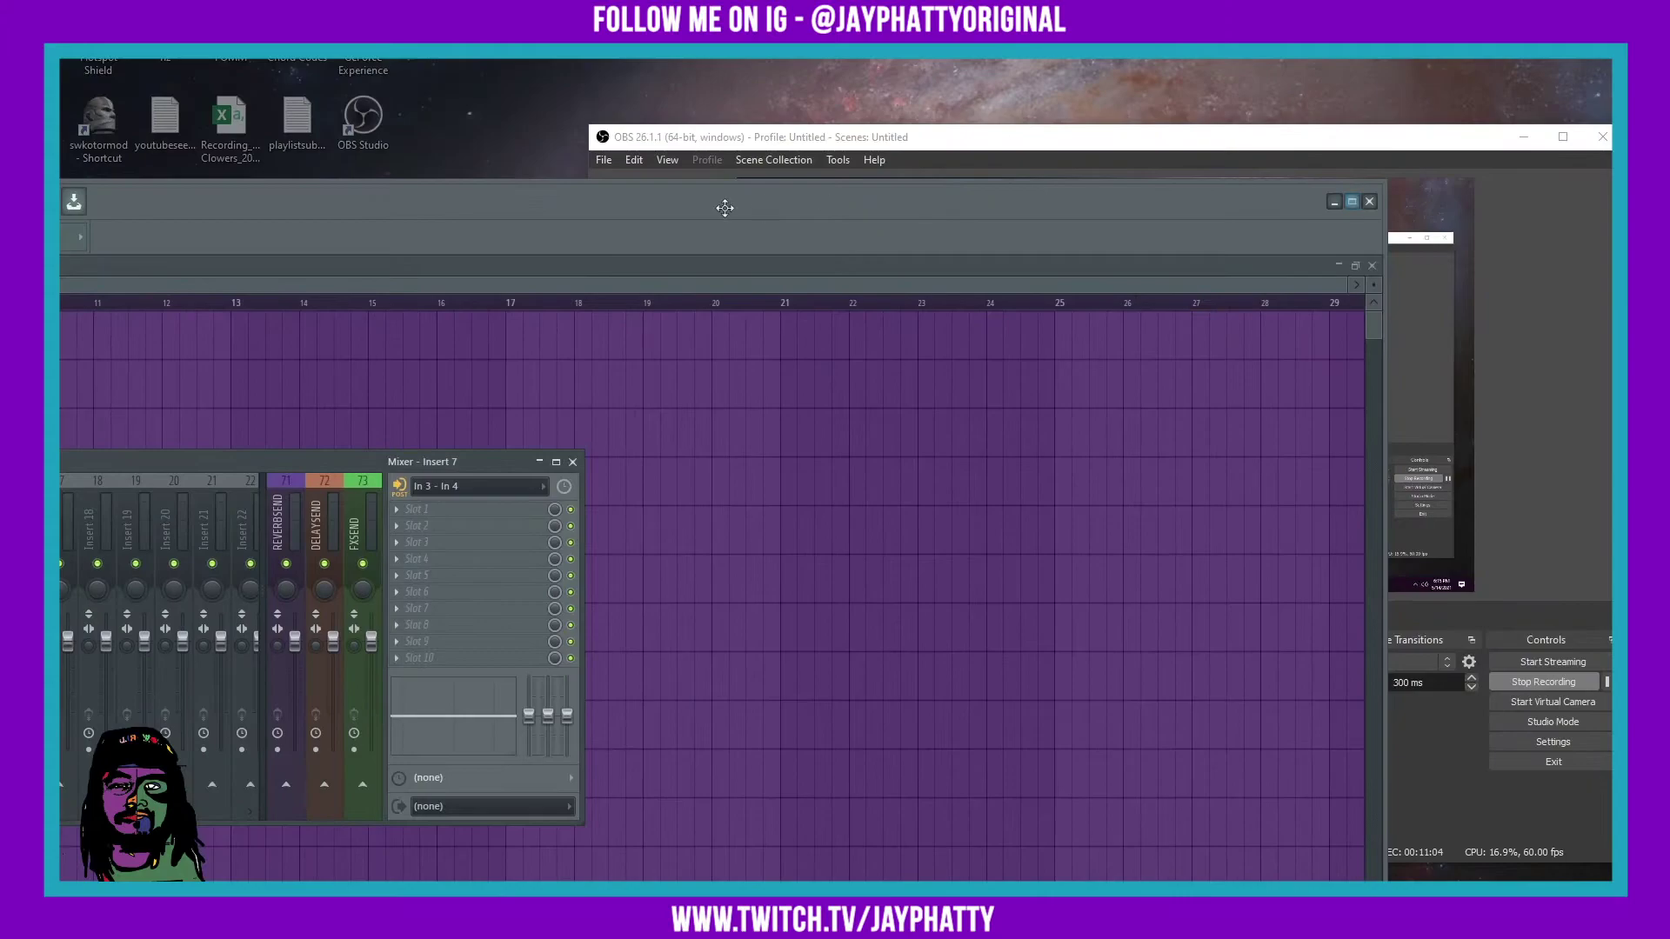
{"action": "left_click_drag", "start_coordinate": [299, 208], "coordinate": [918, 224]}
{"action": "left_click_drag", "start_coordinate": [741, 140], "coordinate": [79, 103]}
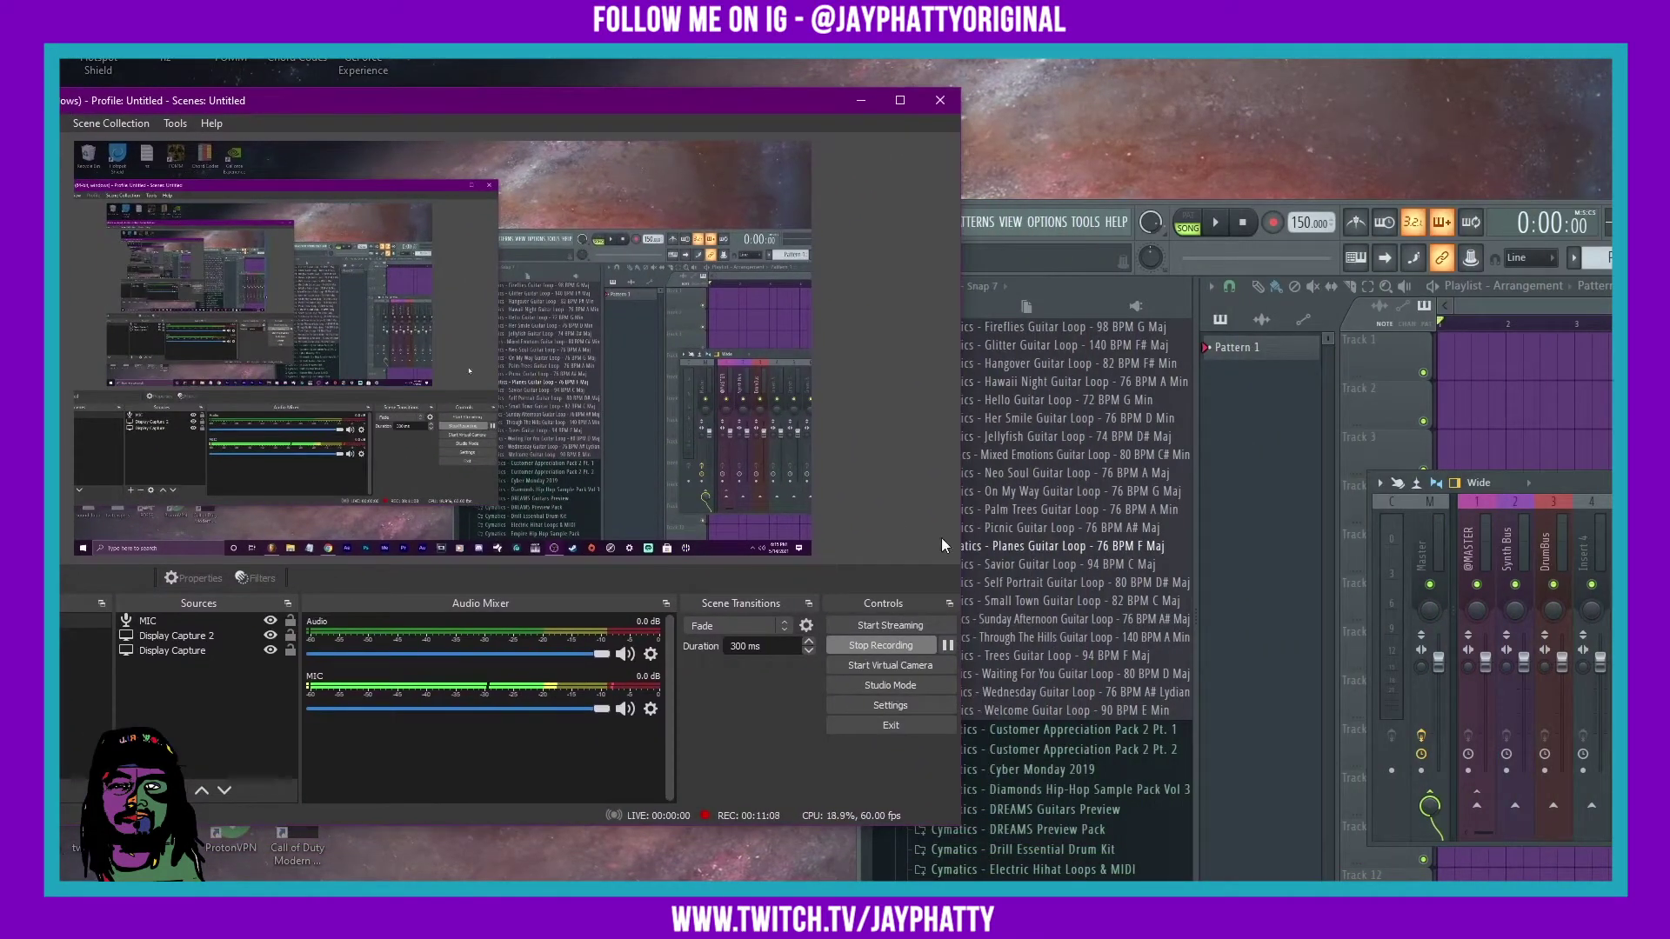
{"action": "left_click", "coordinate": [1022, 225]}
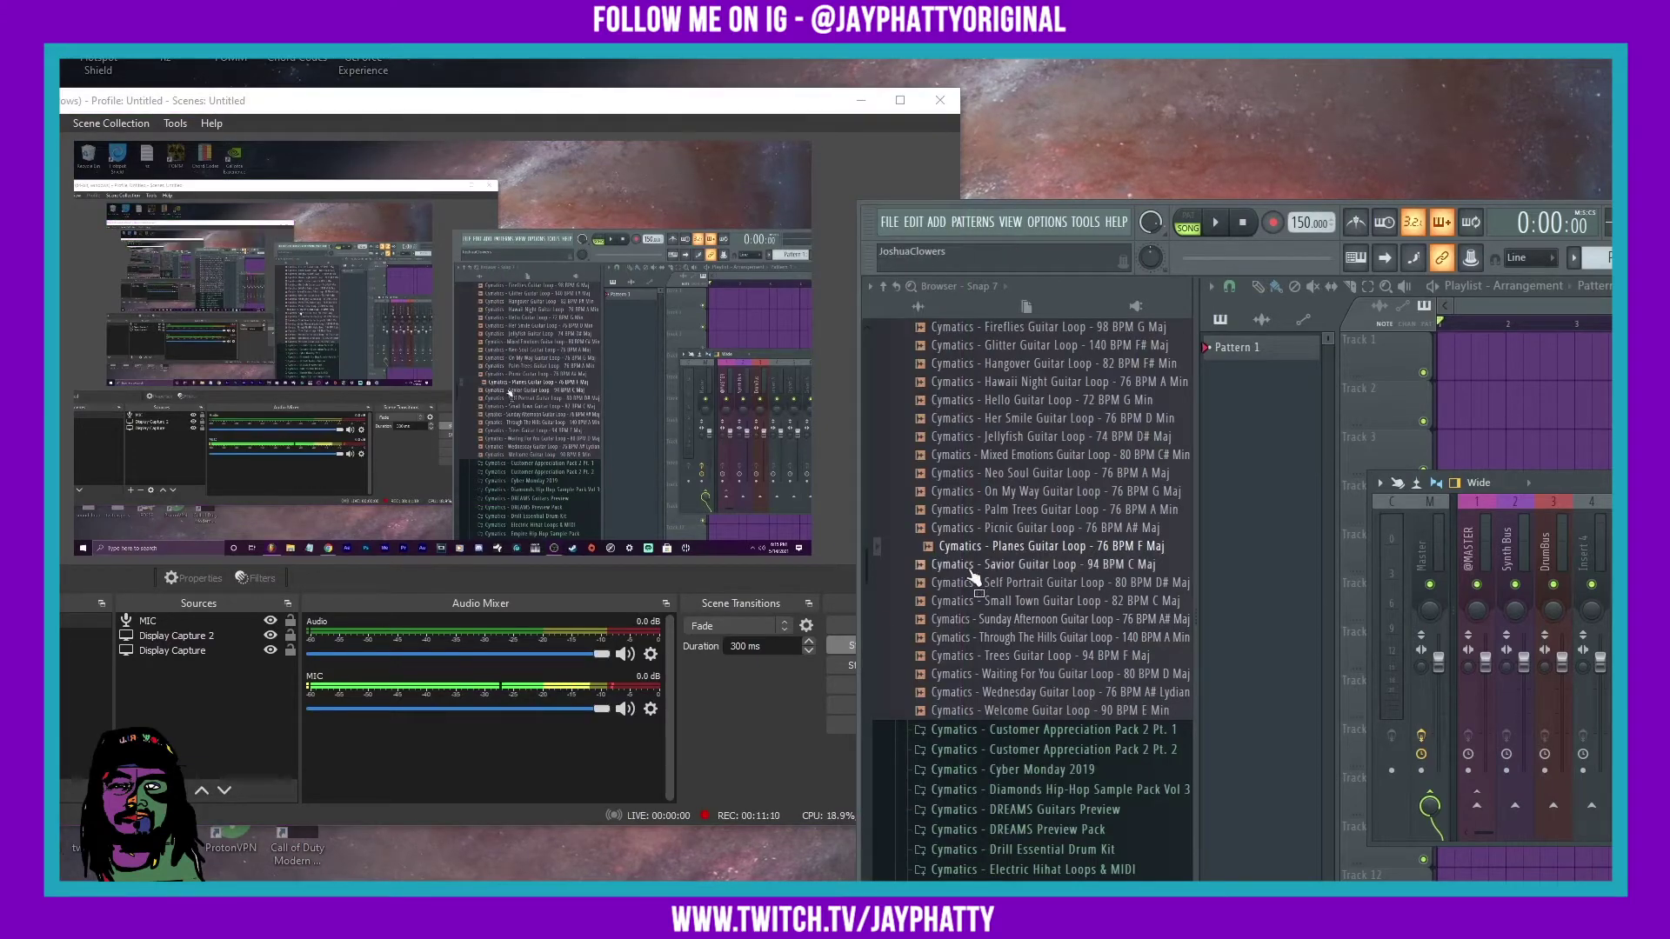